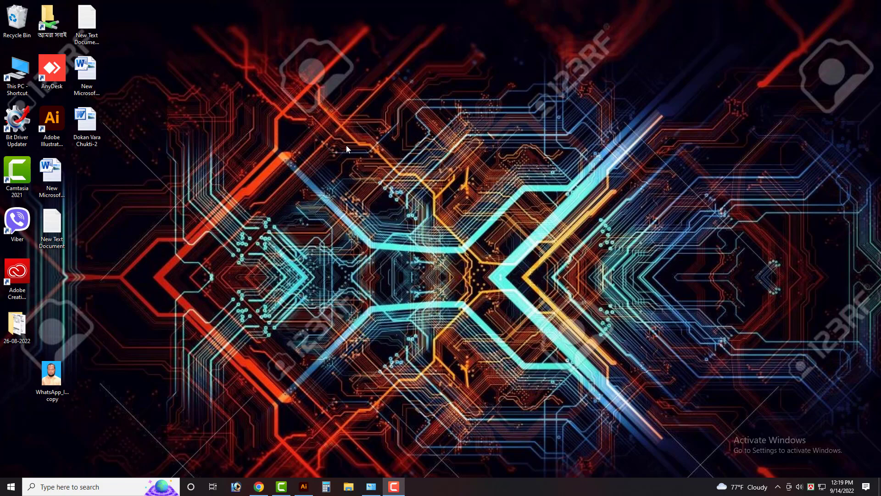
- Switch to Chrome and open the Upload Files page of Can Stock Photo from the site's account page
left_click(259, 486)
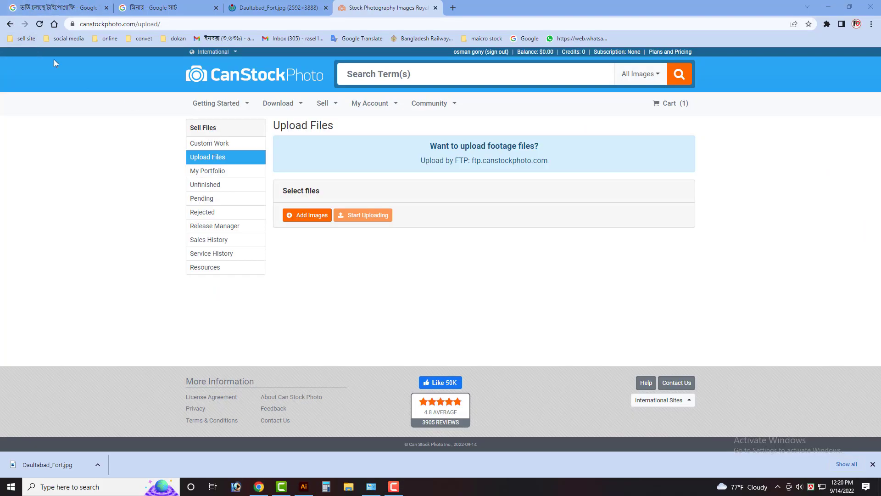
left_click(25, 38)
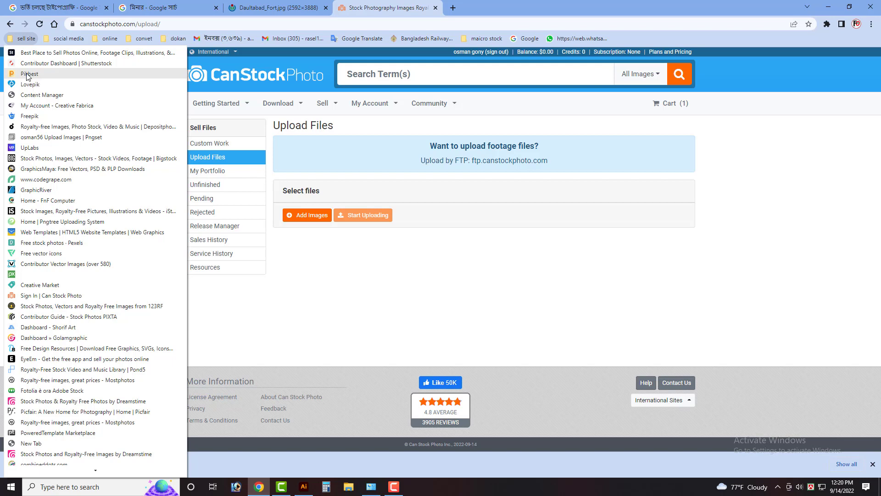
left_click(275, 247)
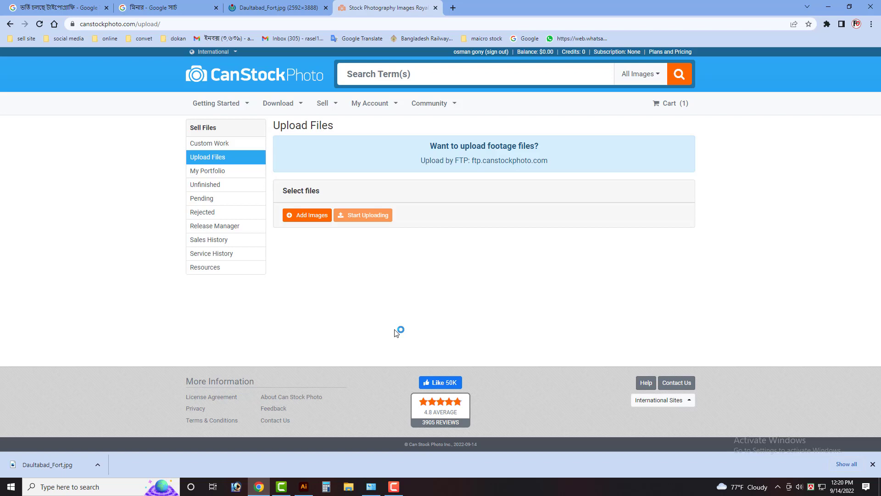
left_click(254, 81)
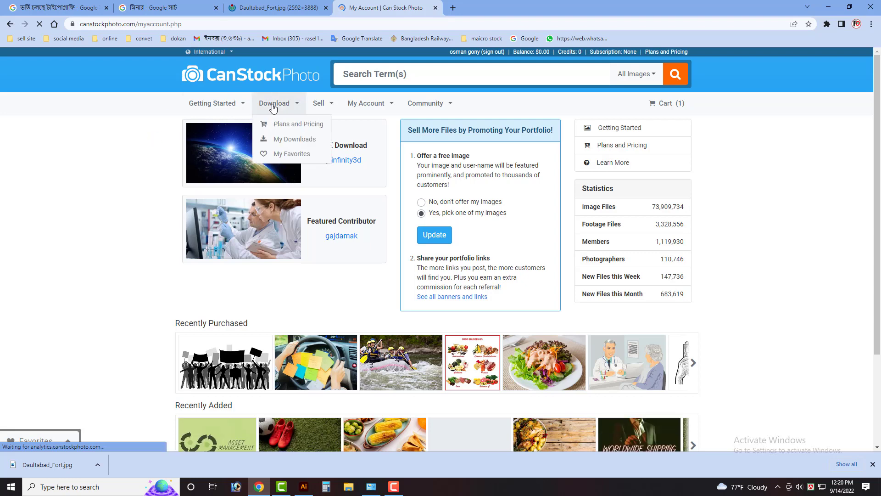
mouse_move(320, 103)
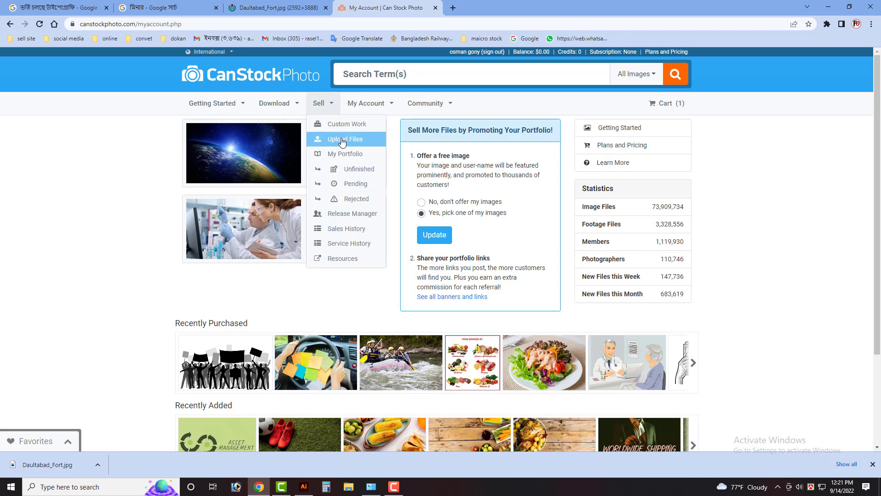
mouse_move(366, 103)
left_click(348, 140)
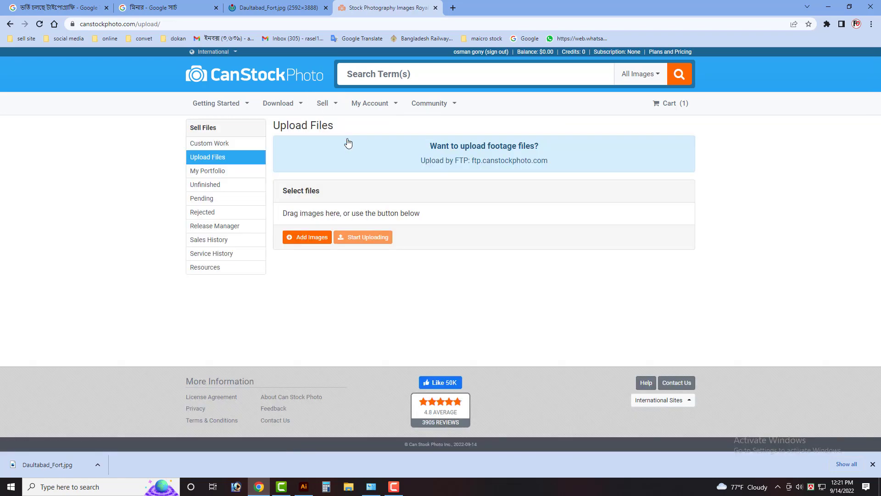
- Open the Adobe Stock and Shutterstock contributor sites from the sell site bookmarks in two new tabs
left_click(453, 8)
left_click(26, 38)
left_click(25, 38)
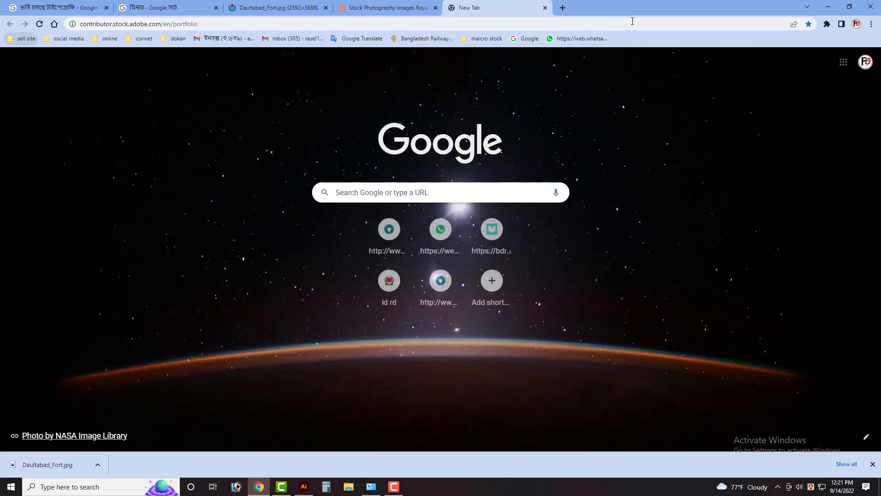
key("ctrl+t")
left_click(25, 38)
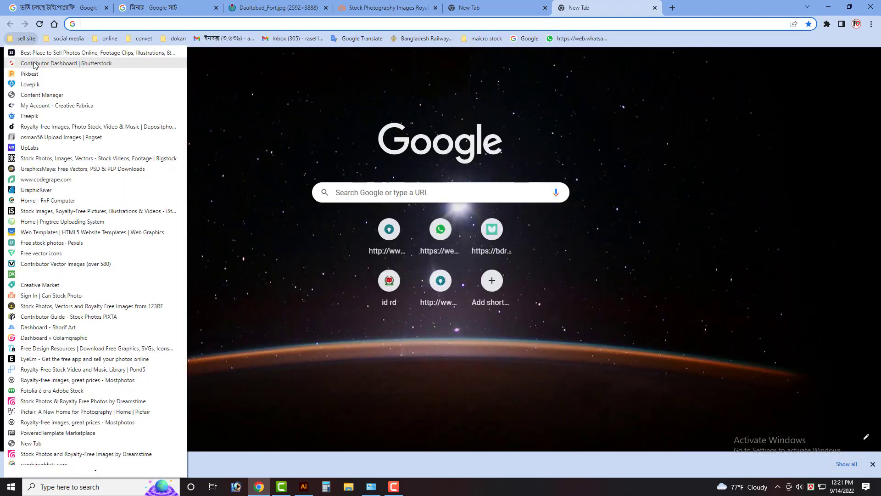
left_click(28, 53)
- Open the upload pages of the Adobe Stock and Shutterstock contributor sites
left_click(527, 8)
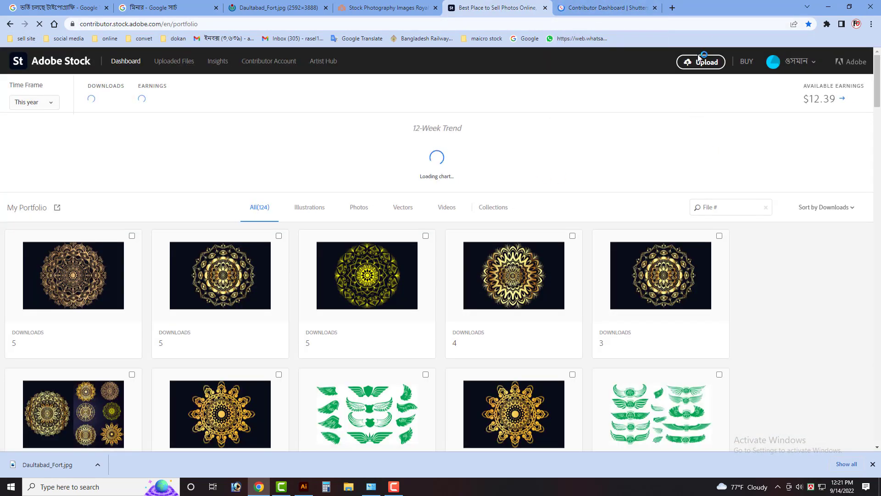
left_click(606, 8)
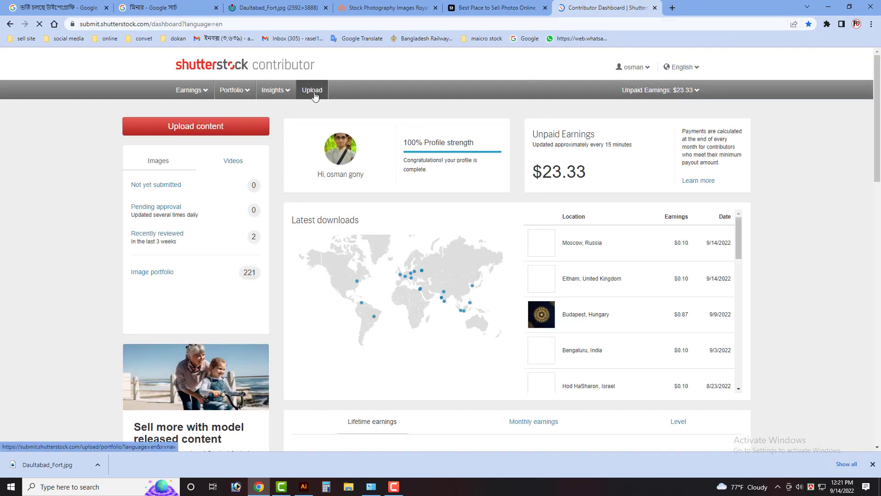
left_click(312, 90)
left_click(495, 8)
left_click(605, 7)
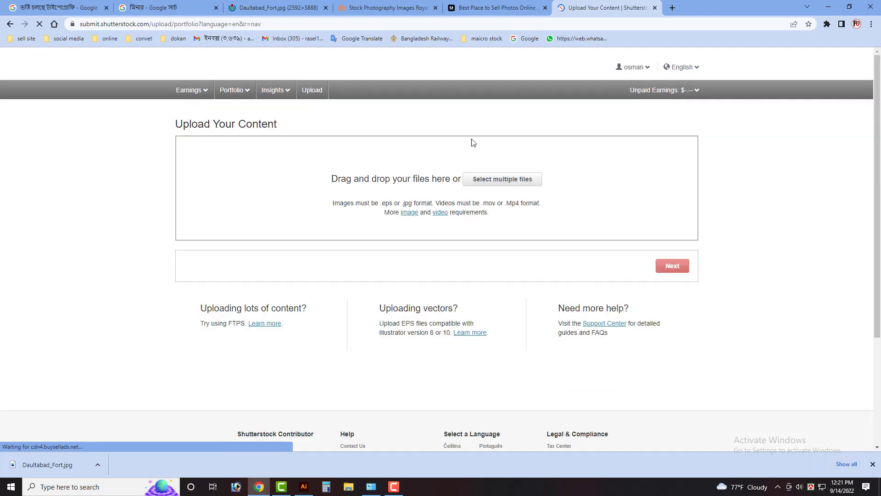
- Read Shutterstock's EPS requirements for uploading vectors and open the page with more details about them
double_click(407, 324)
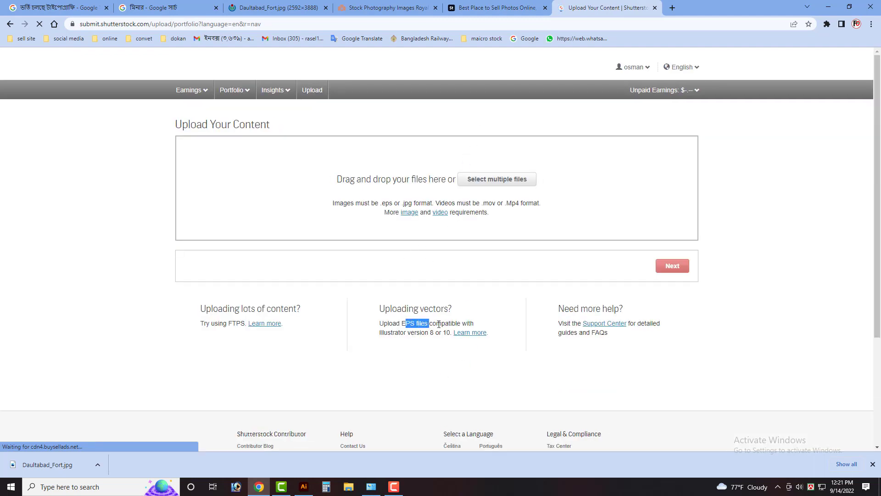
double_click(429, 332)
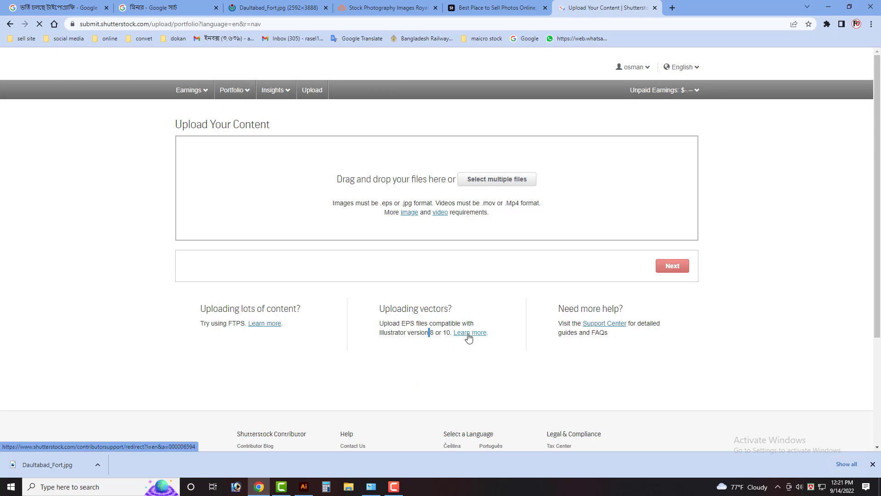
left_click(468, 334)
- Examine Adobe Stock's upload requirements for JPEG images and for AI, EPS and SVG vectors
left_click(456, 3)
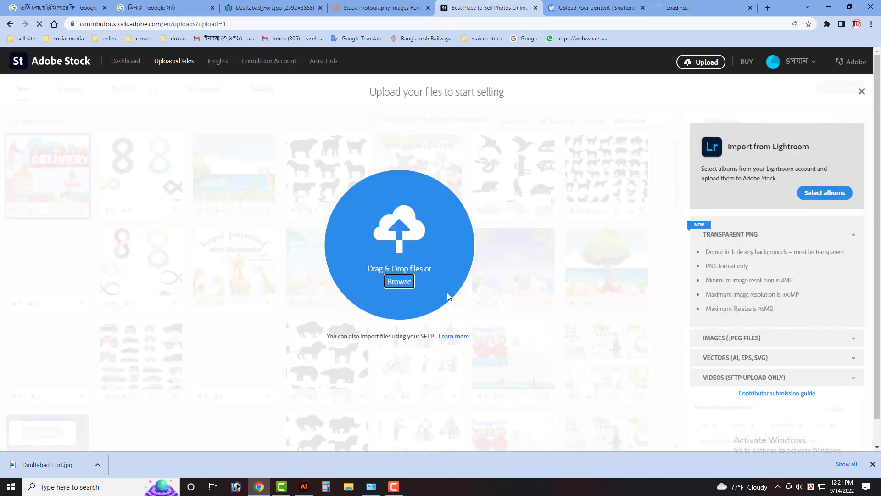
left_click(774, 344)
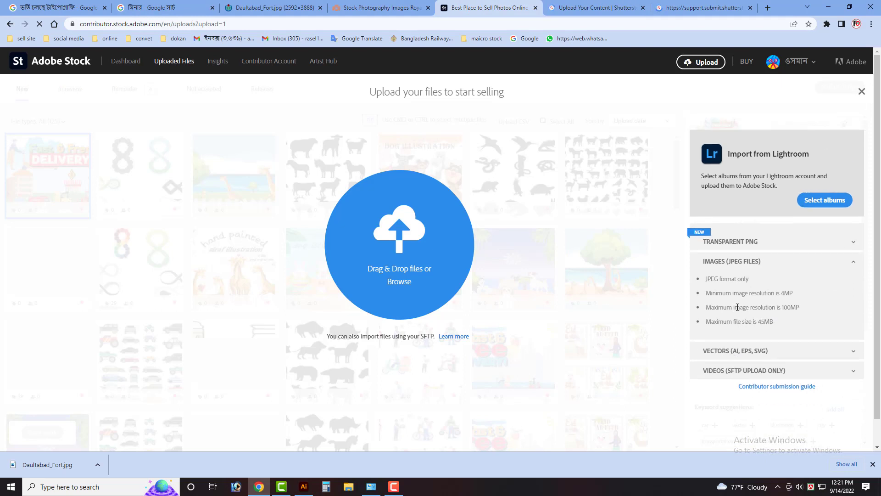
left_click_drag(757, 321, 746, 322)
left_click(791, 351)
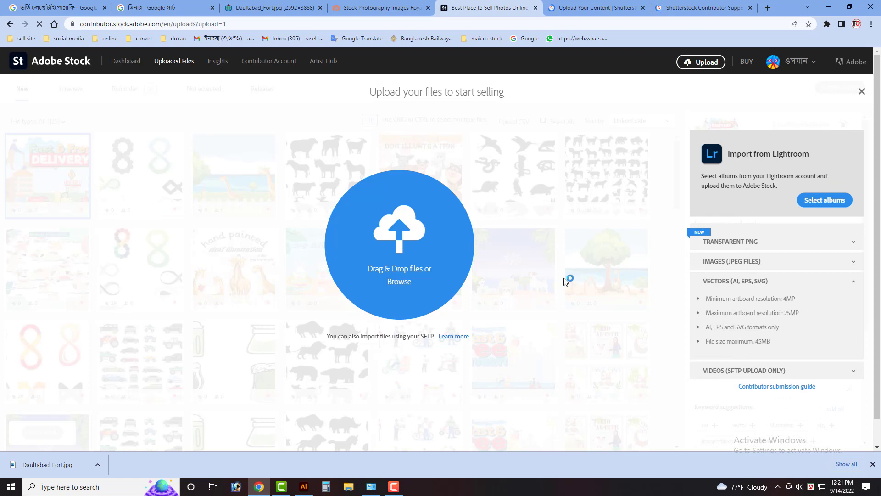
- Start adding images on the Can Stock Photo upload page and select files 1 and 11 in the adobe folder
left_click(385, 8)
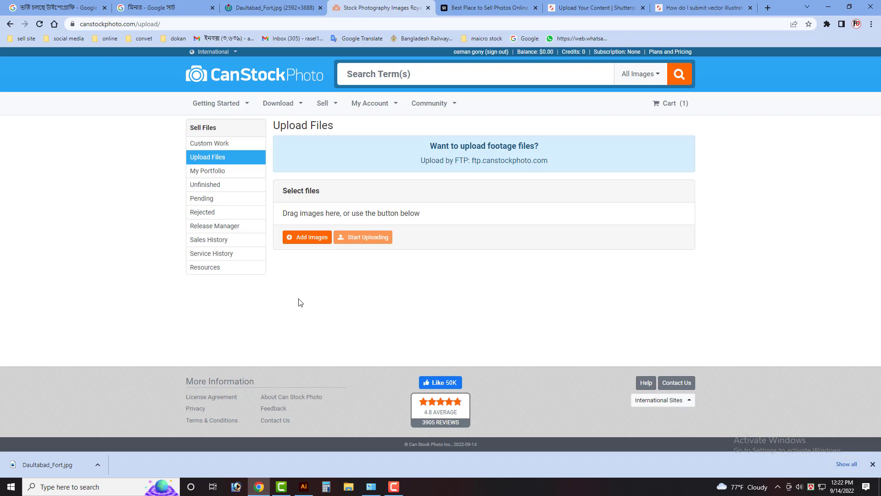
left_click(316, 240)
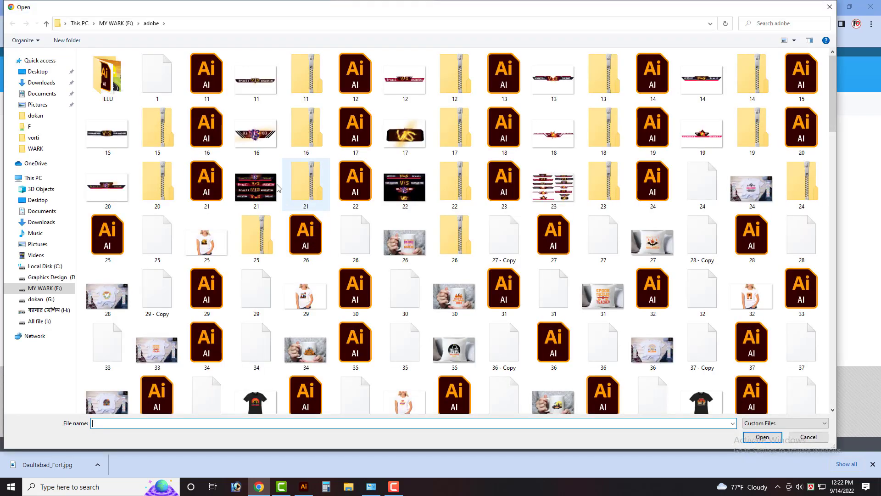
left_click(265, 84)
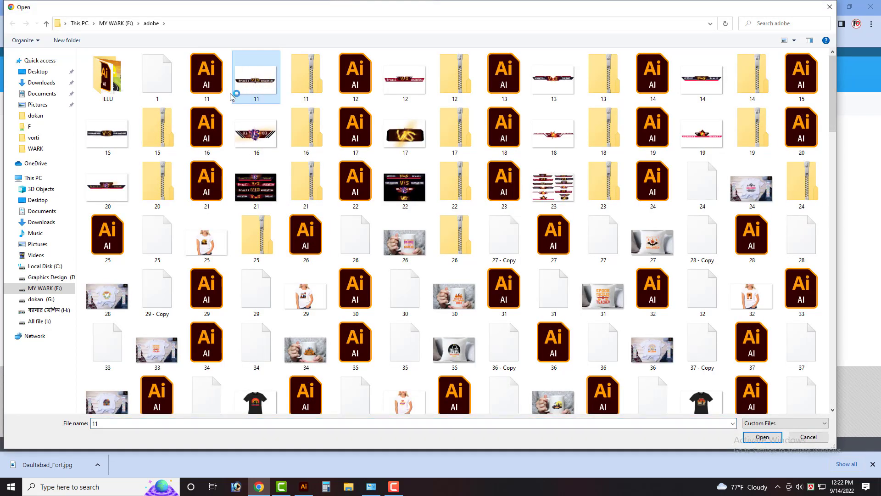
left_click(151, 76, "shift")
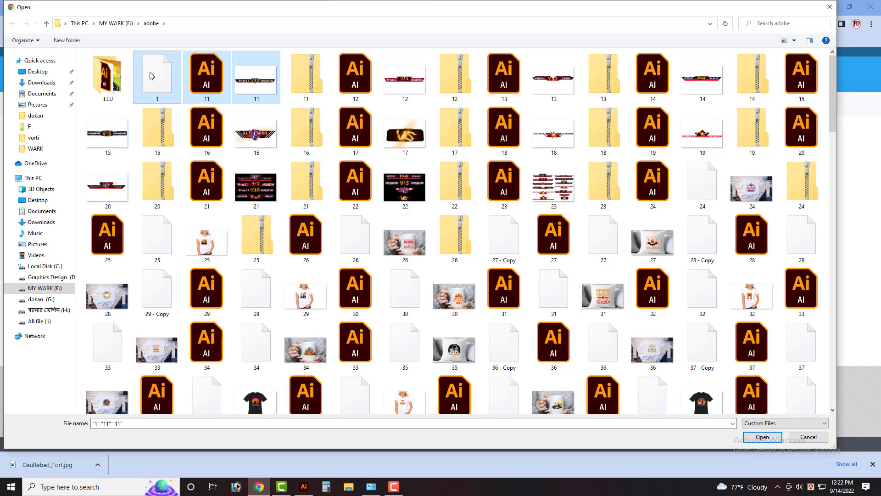
- Browse to the creative Fabrika folder on MY WARK (E:) and check the file 1-04 in its folder 1
key("alt+Up")
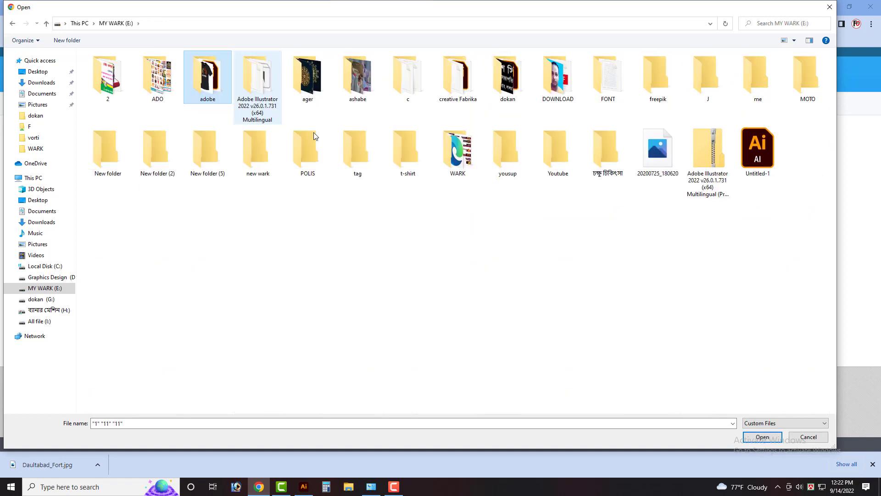
double_click(445, 67)
double_click(109, 78)
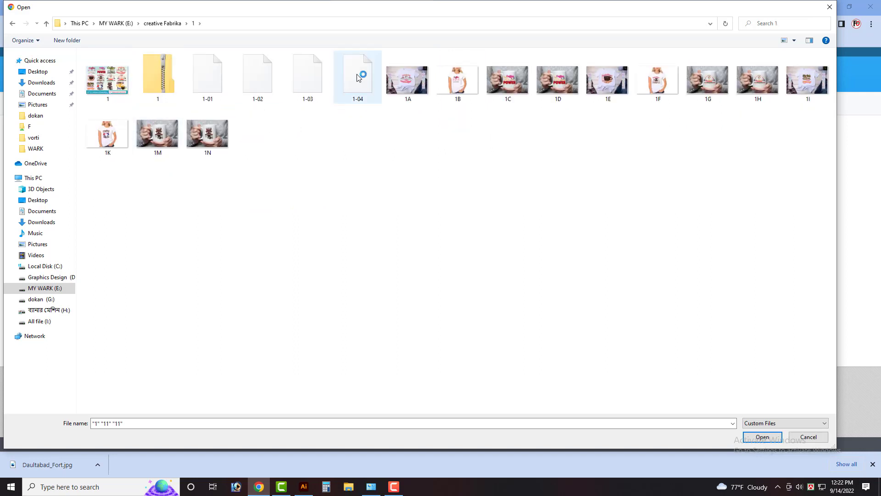
left_click(359, 77)
key("BackSpace")
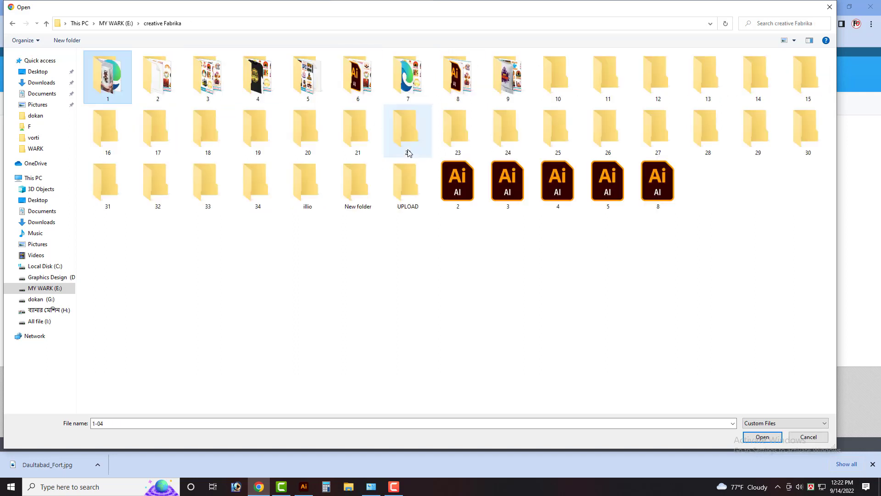
- Look into folder 2 of creative Fabrika and select the files 6a and 6-[Converted] for comparison
double_click(157, 77)
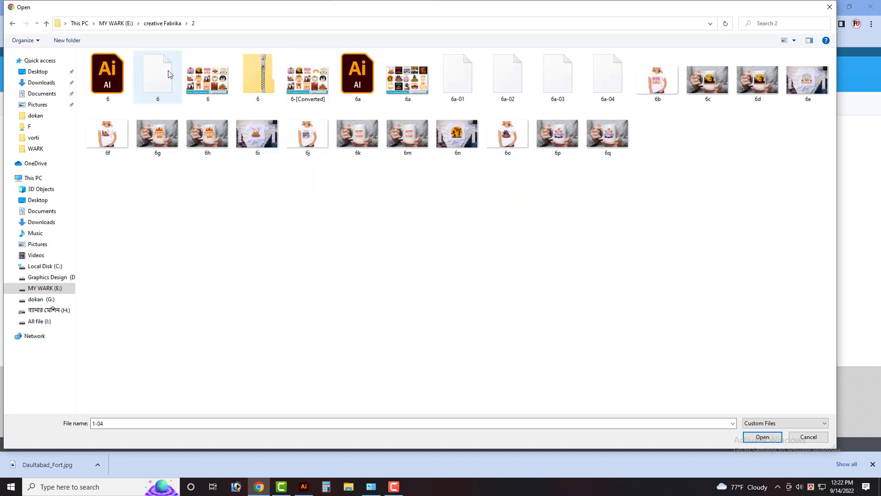
left_click(358, 83)
left_click(307, 85, "ctrl")
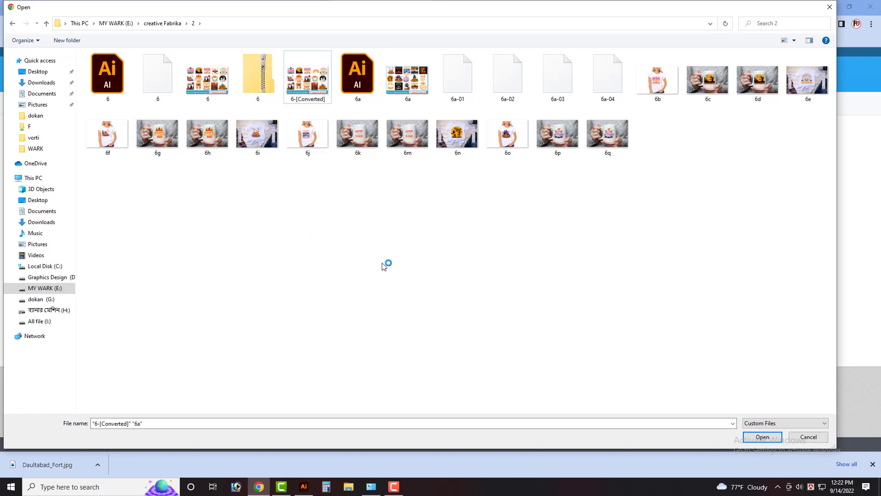
key("BackSpace")
- Look through the artwork files in the folders 3, 4 and illio of creative Fabrika
double_click(206, 77)
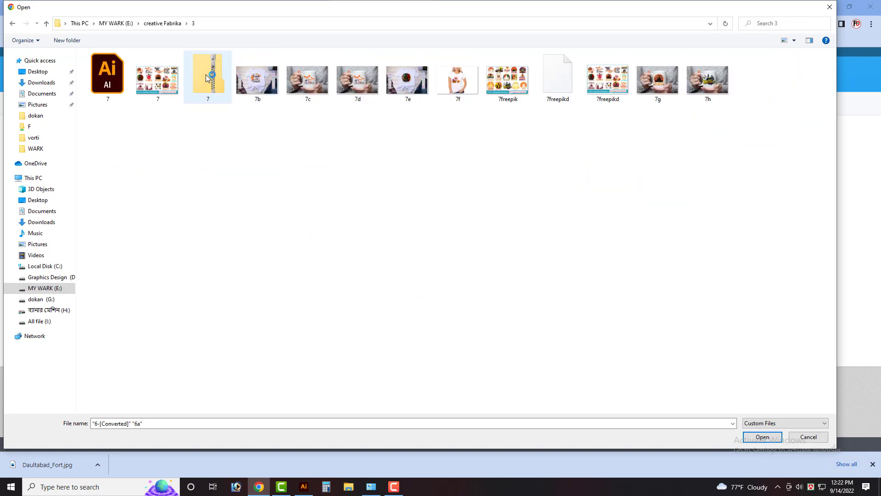
key("BackSpace")
double_click(266, 76)
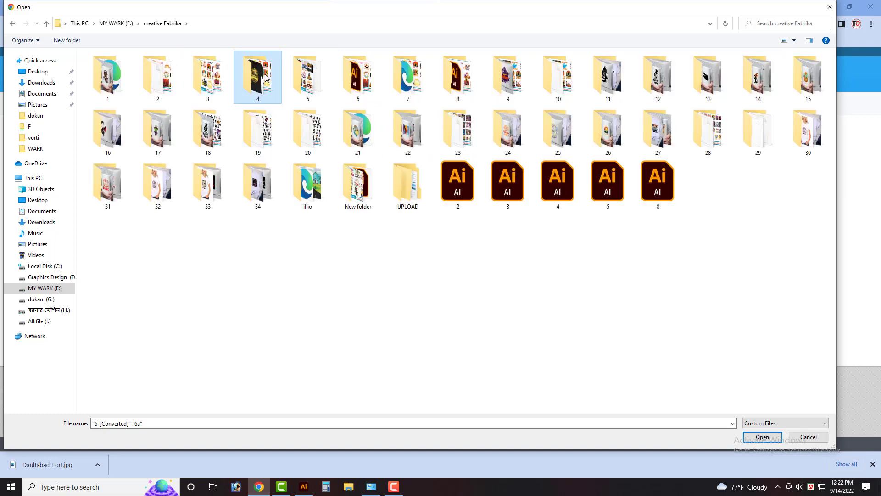
key("BackSpace")
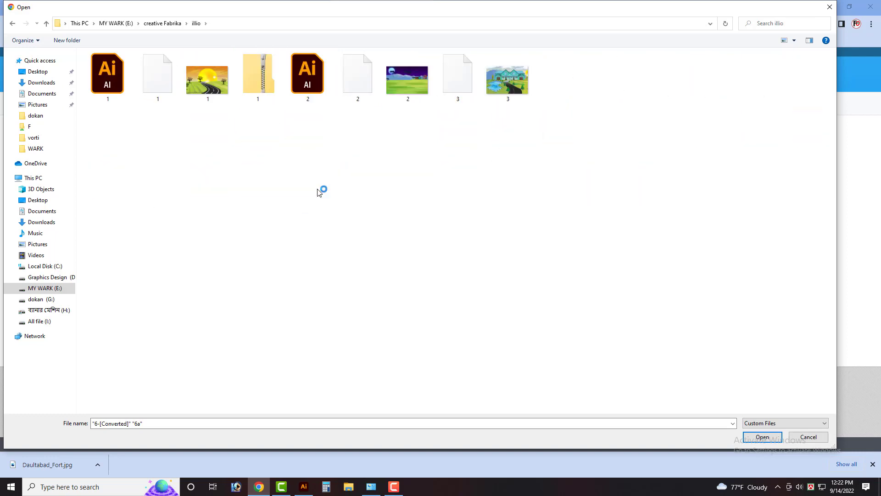
key("BackSpace")
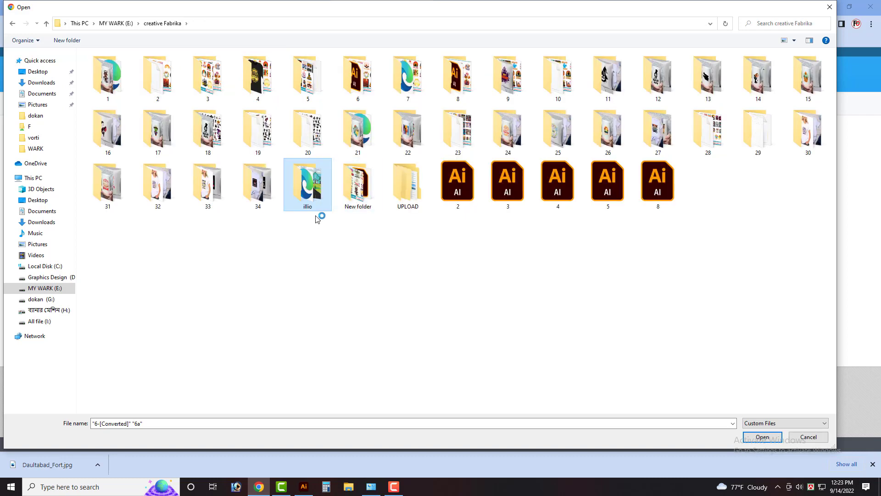
double_click(312, 189)
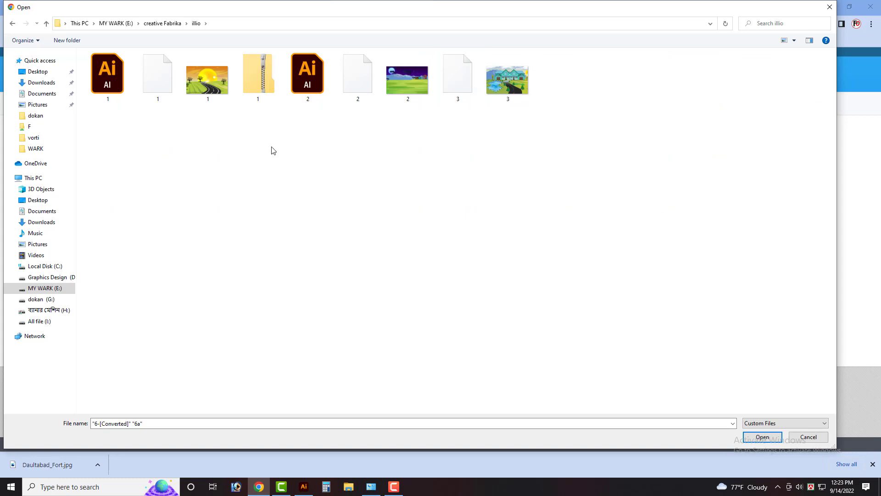
key("BackSpace")
- Check the file 1-02 in folder 1 and the contents of folder 21, and return to folder 1
double_click(112, 78)
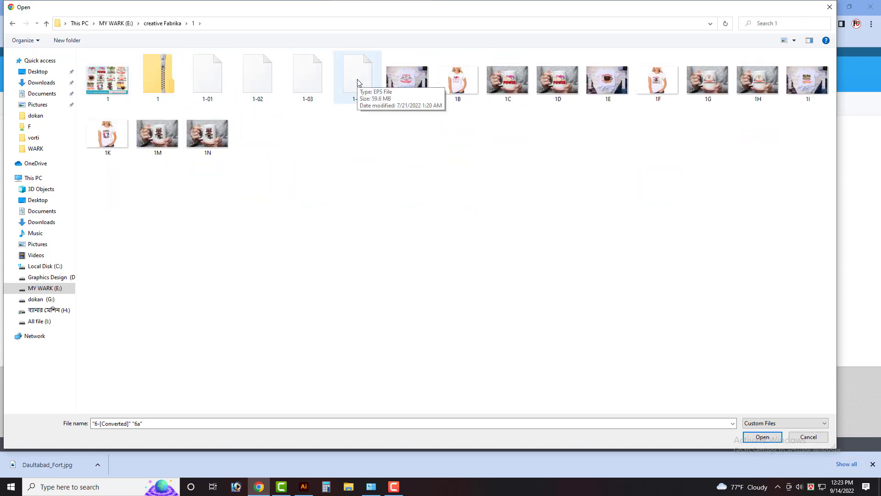
left_click(258, 80)
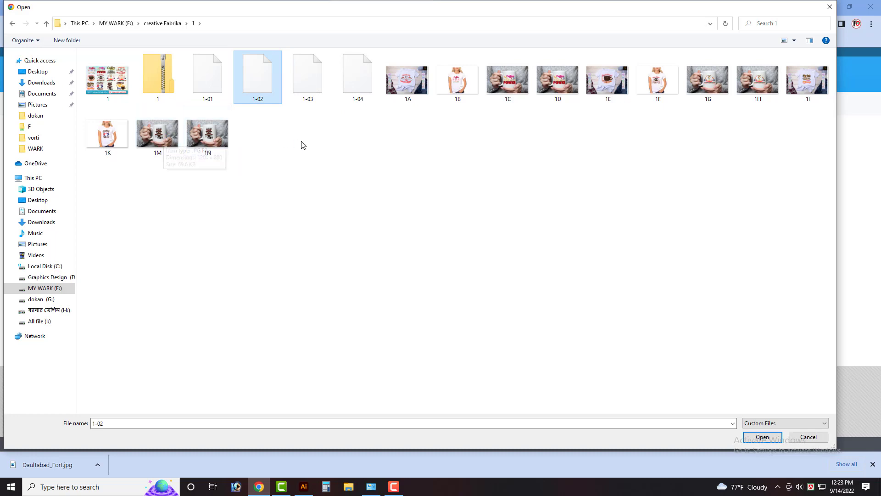
key("alt+Up")
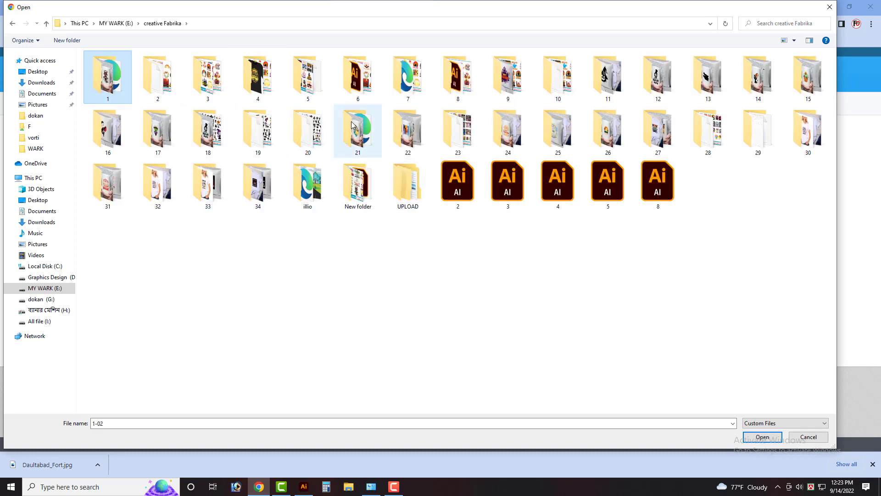
double_click(358, 132)
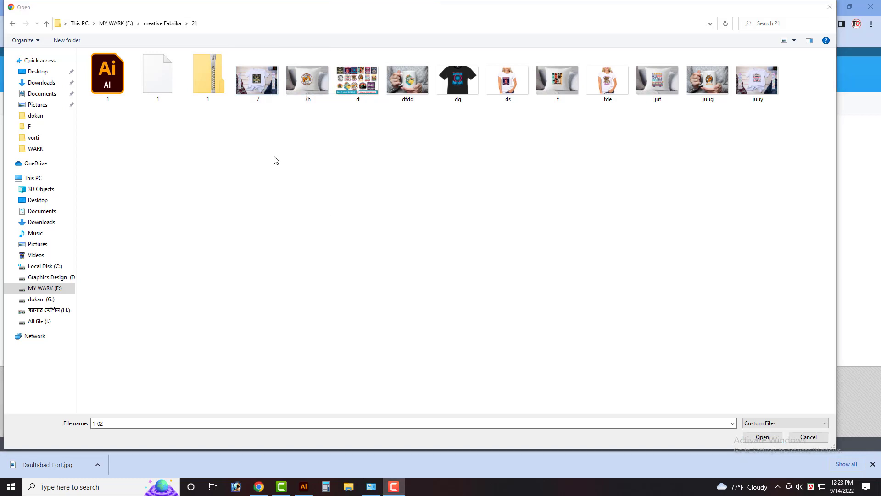
key("alt+Left")
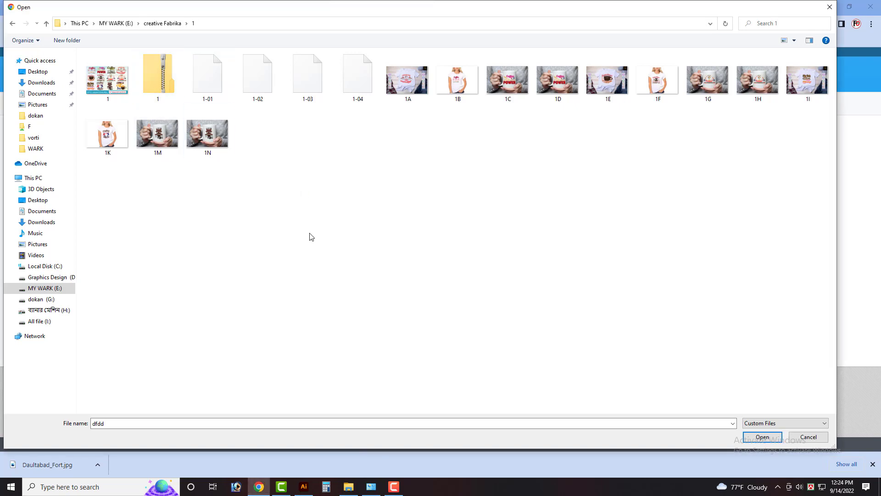
- Leave folder 1, check the WARK folder in File Explorer, and return to the top level of MY WARK (E:) in Chrome's file picker
key("alt+Up")
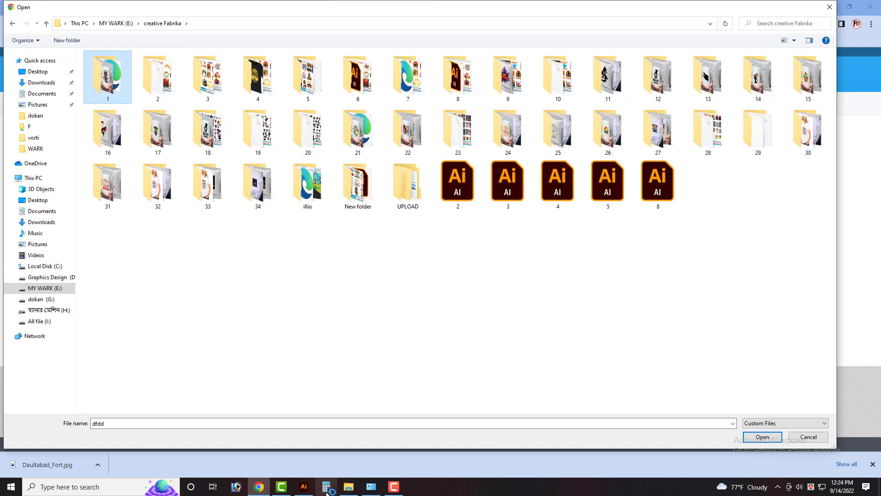
left_click(349, 487)
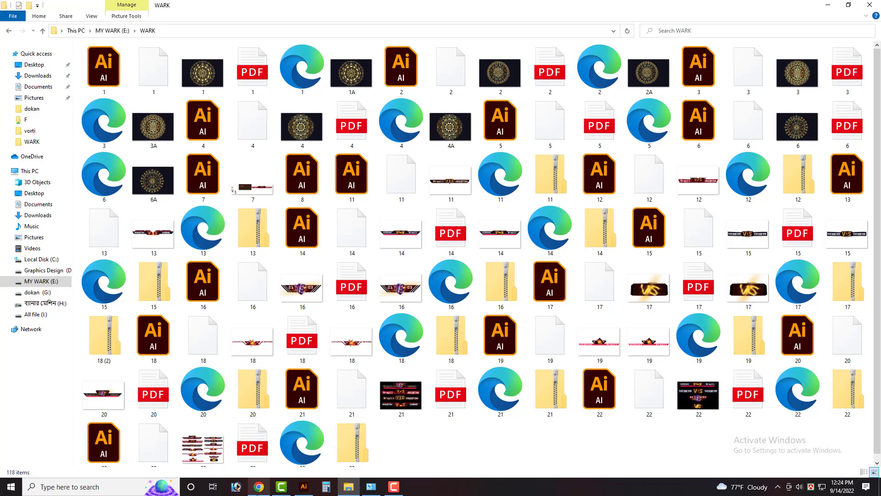
left_click(258, 488)
key("alt+Up")
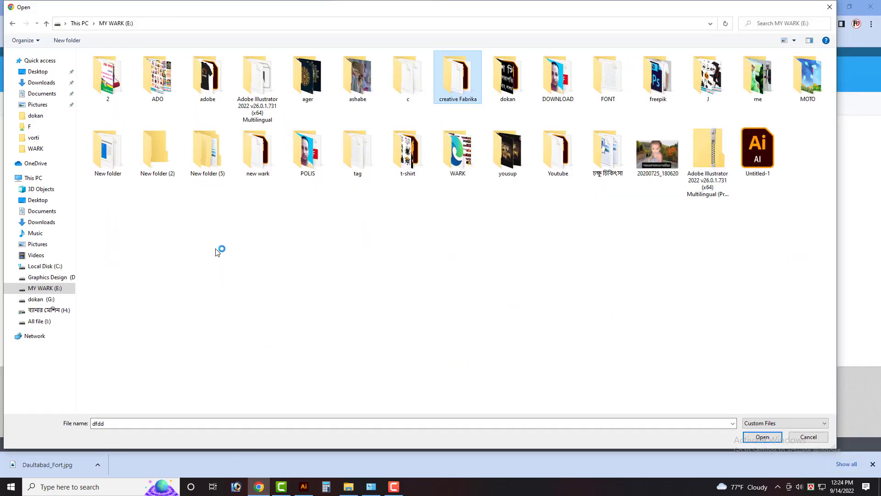
- Add the files 1.eps and 11.jpg from the adobe folder to the upload list
double_click(214, 77)
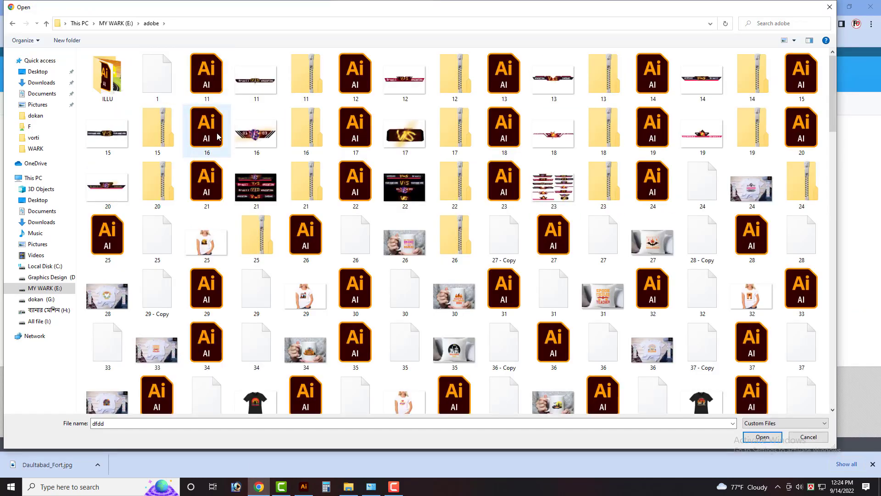
left_click(254, 83)
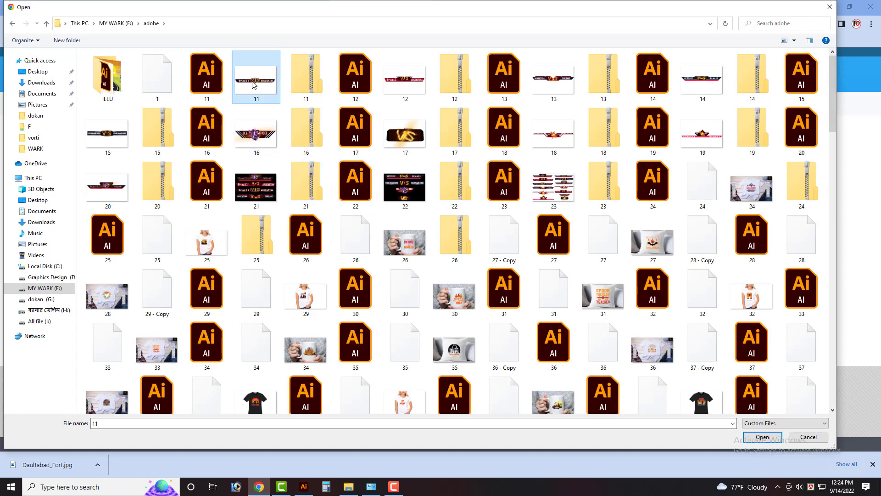
left_click(160, 84, "ctrl")
key("Return")
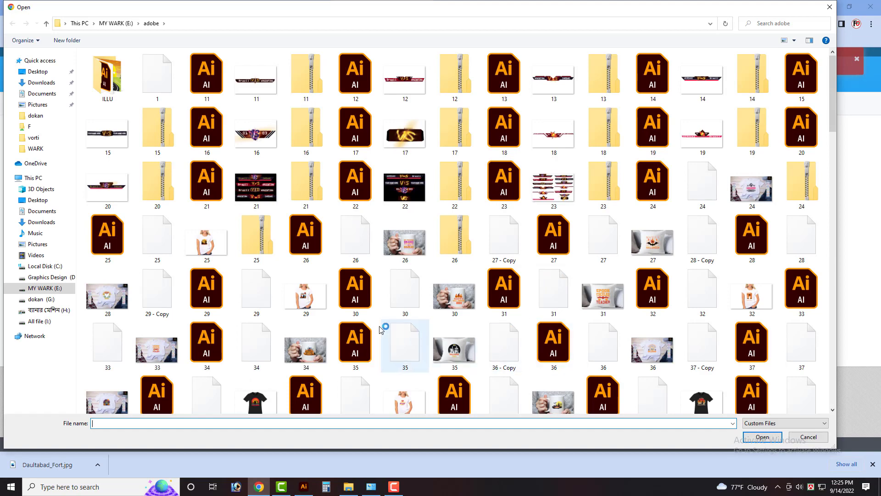
- Try to add the Illustrator files 30 and 101 from the adobe folder to the upload list
double_click(351, 287)
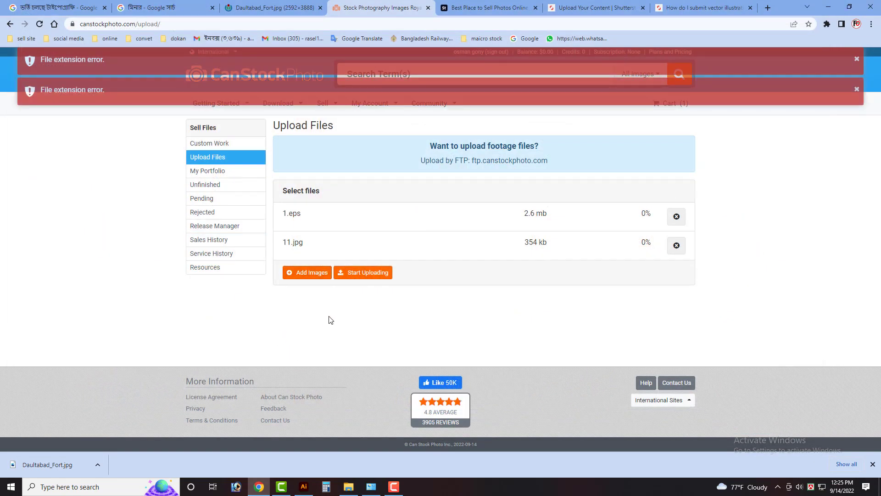
left_click(317, 272)
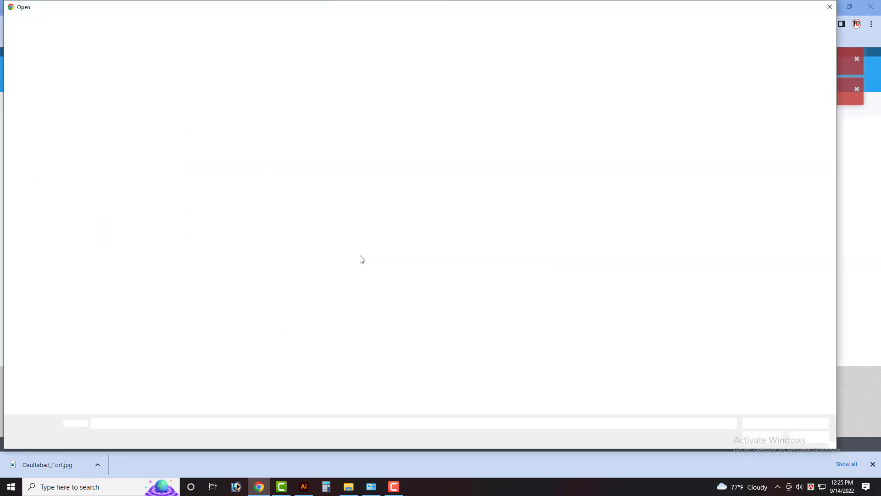
scroll(495, 340, "down", 5)
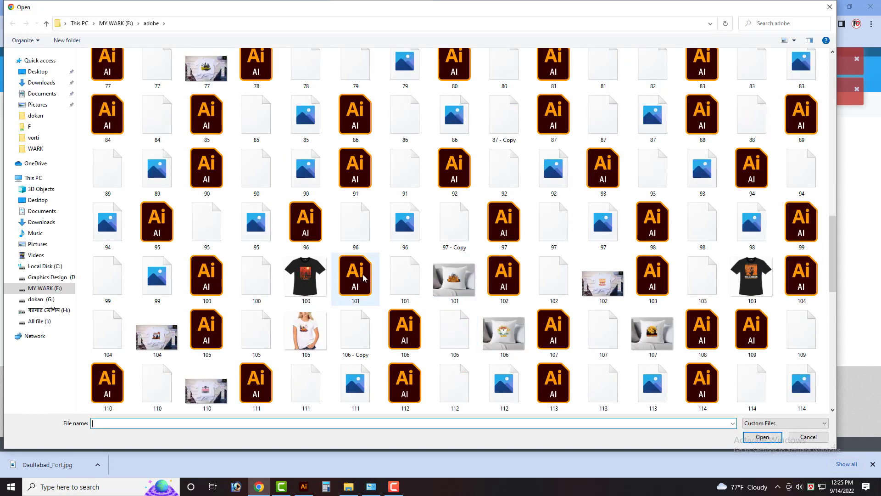
double_click(364, 276)
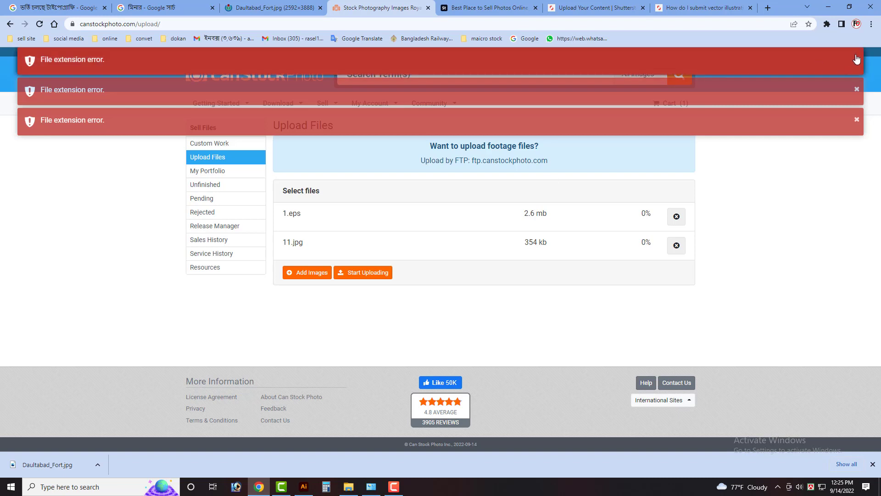
- Dismiss the error messages and remove 1.eps and 11.jpg from the upload list
left_click(856, 120)
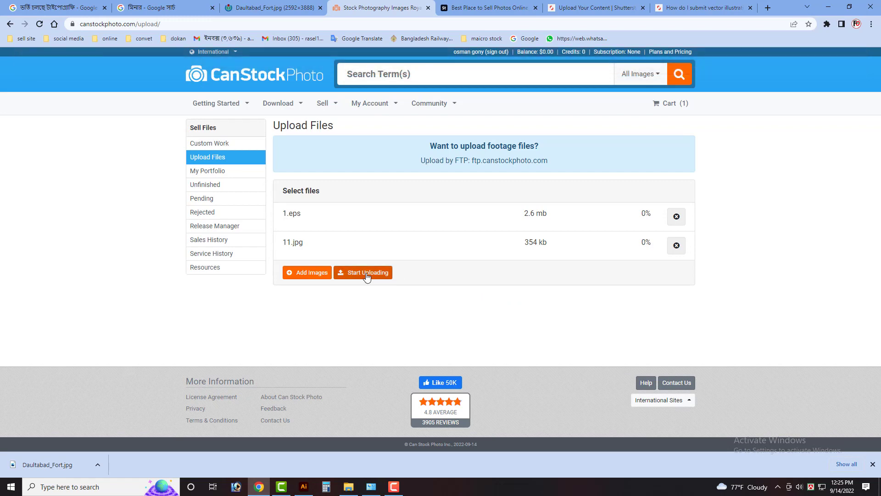
left_click(676, 216)
left_click(676, 217)
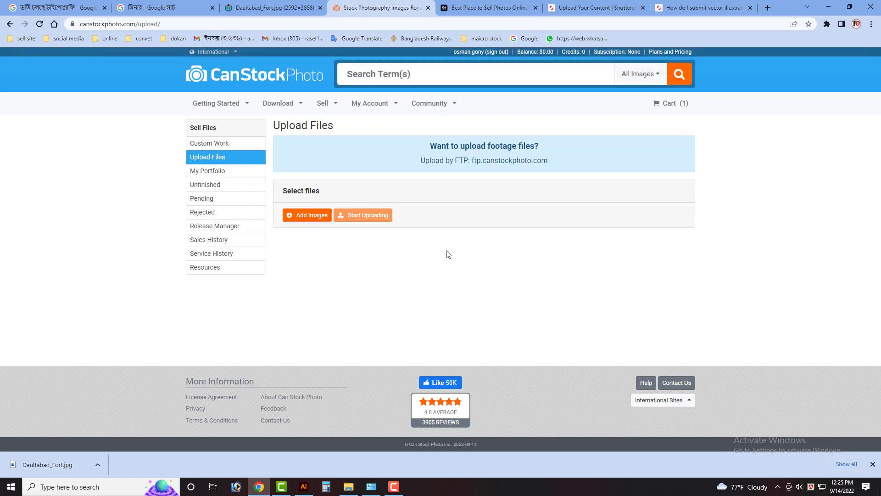
- Add 1.eps and 1.jpg from the ILLU subfolder of adobe on MY WARK (E:) to the upload list and start uploading them
left_click(302, 214)
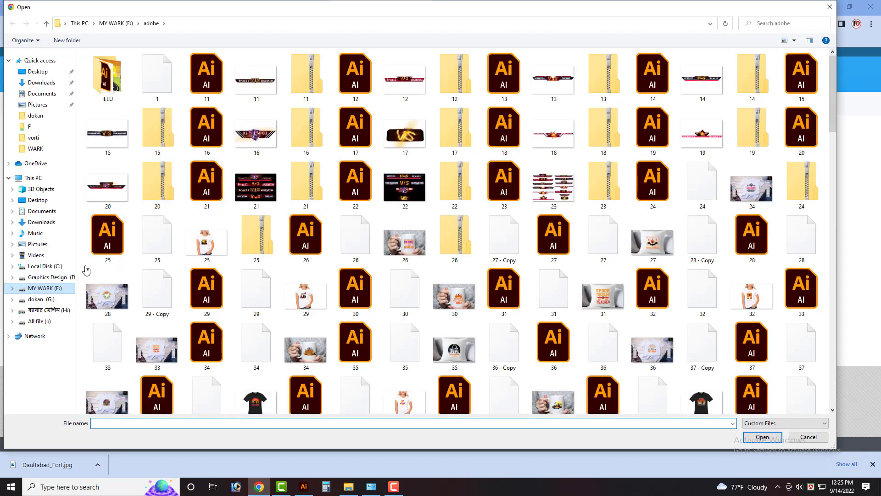
left_click(45, 288)
double_click(207, 76)
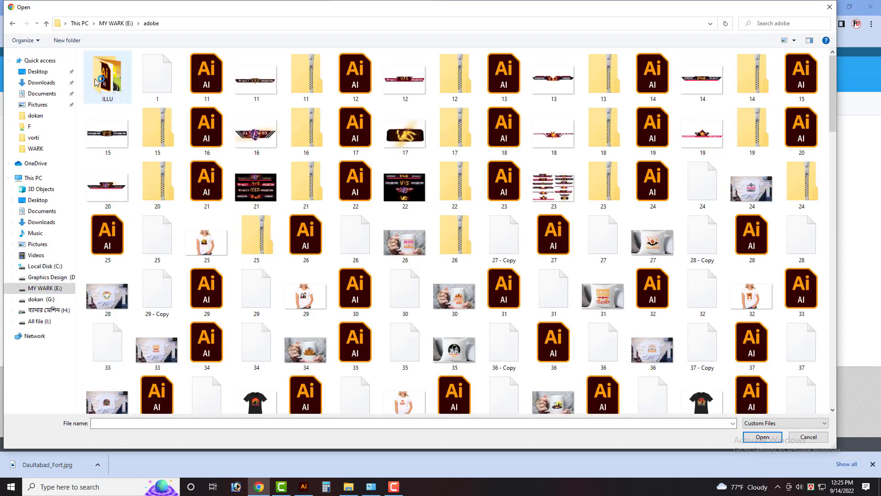
double_click(97, 82)
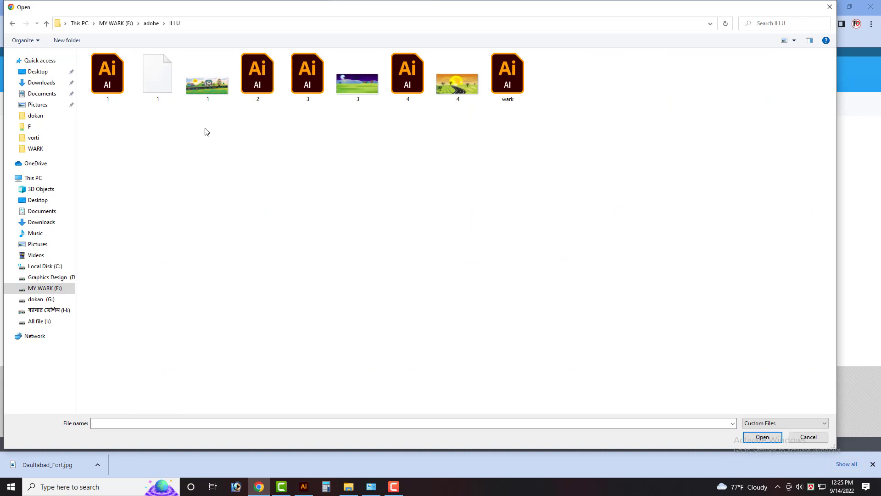
left_click_drag(212, 131, 109, 72)
key("Return")
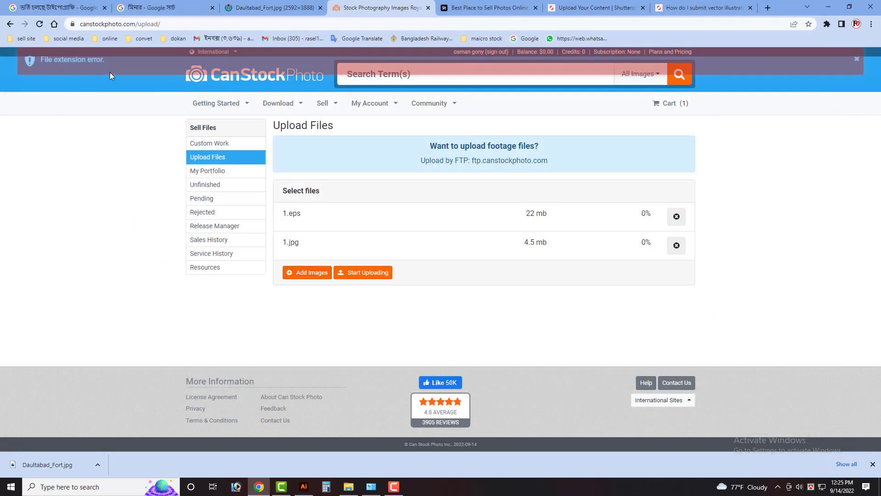
left_click(859, 62)
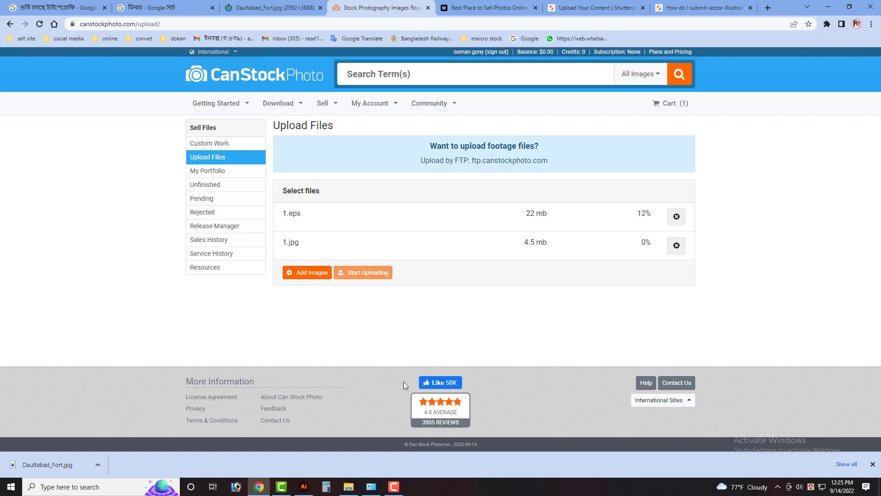
left_click(394, 486)
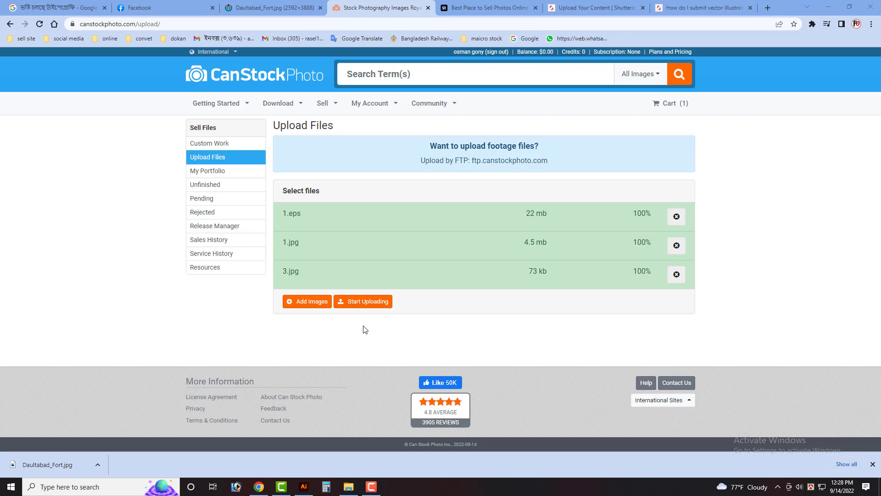
- Start the upload of the listed files again and open the list of unfinished files
left_click(323, 106)
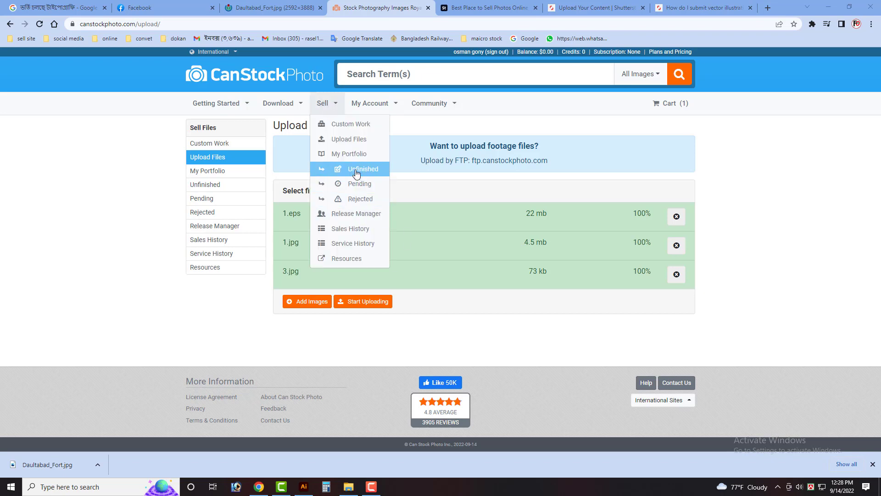
left_click(368, 302)
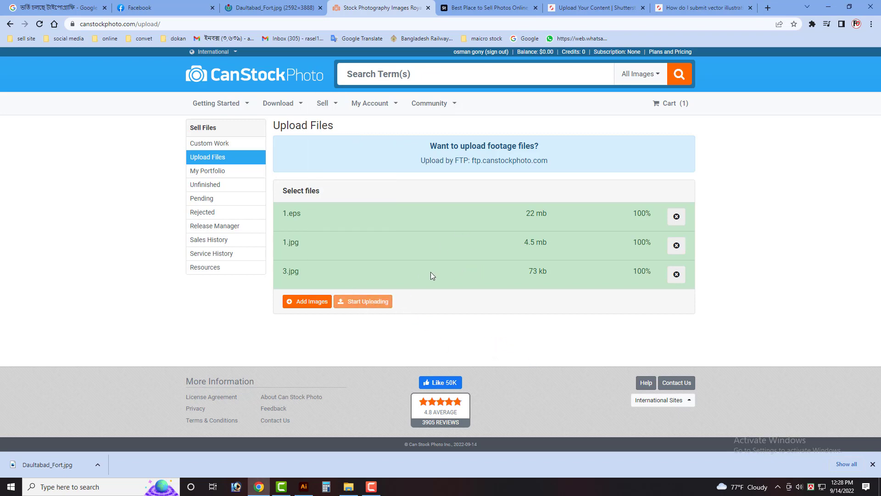
mouse_move(327, 104)
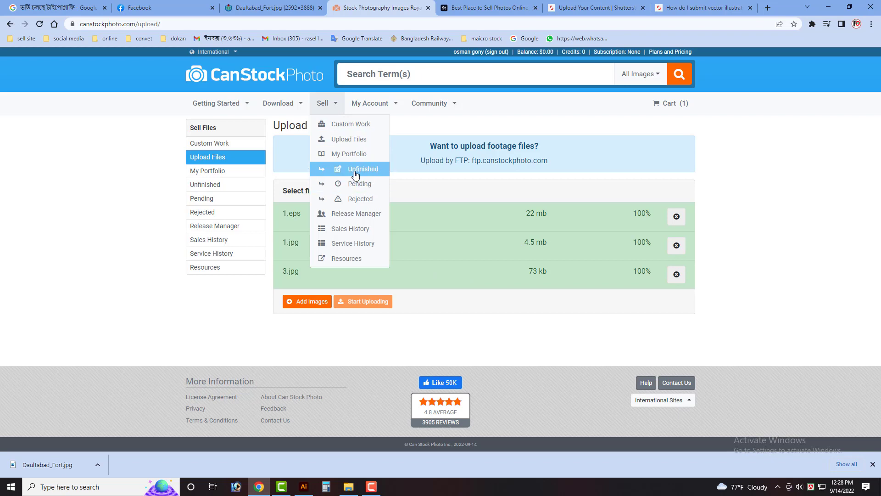
right_click(352, 170)
left_click(349, 171)
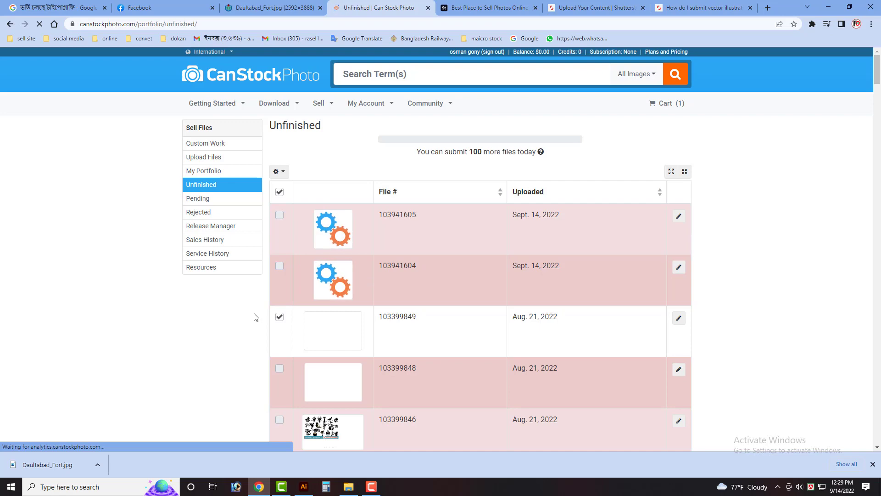
scroll(257, 319, "down", 3)
scroll(288, 278, "up", 3)
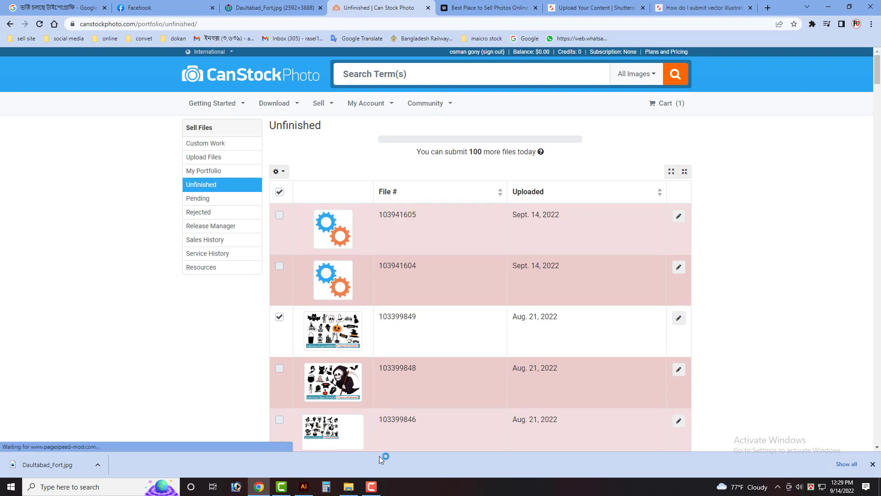
left_click(375, 486)
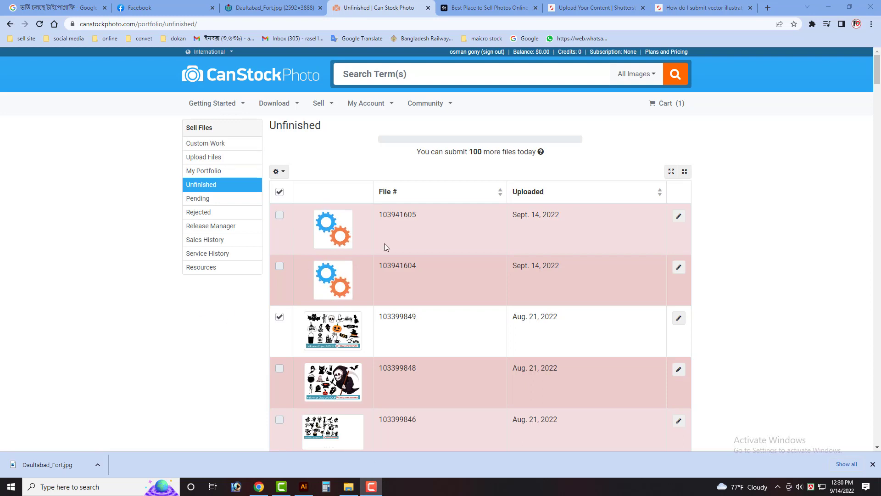
- Examine the upload dates of the two newest unfinished files and the entries below them
left_click_drag(516, 215, 555, 214)
left_click_drag(520, 266, 568, 263)
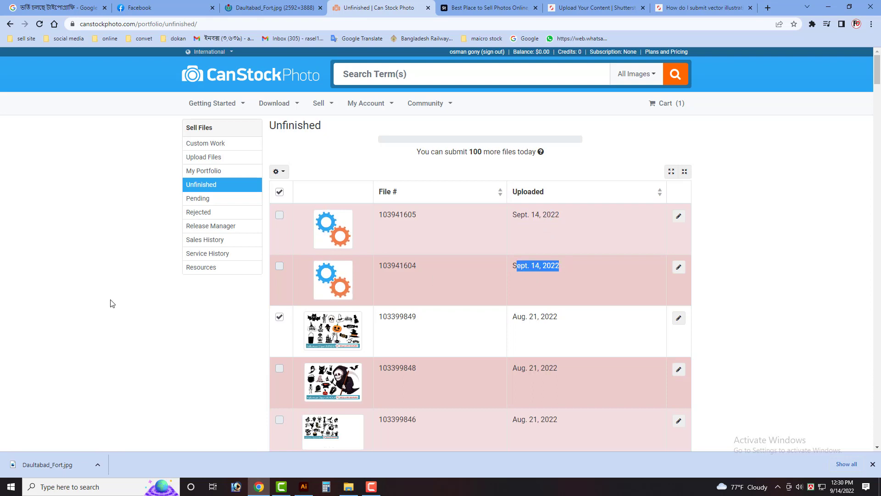
left_click(167, 346)
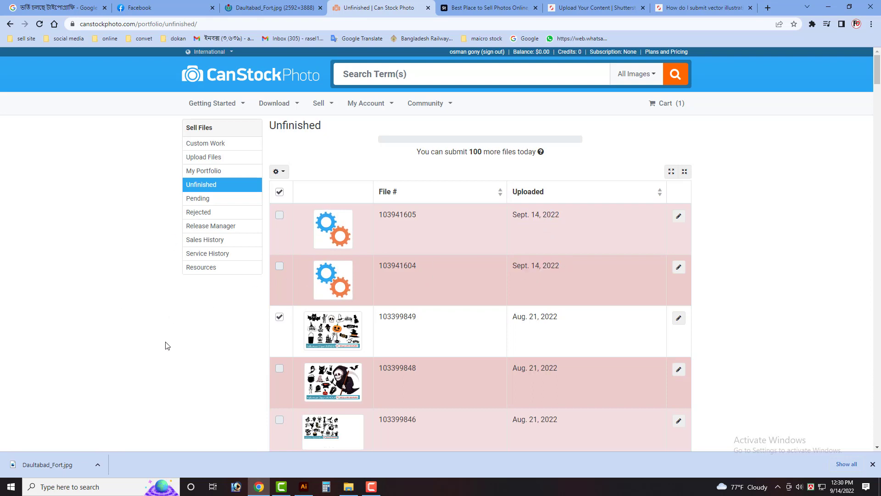
scroll(363, 332, "down", 3)
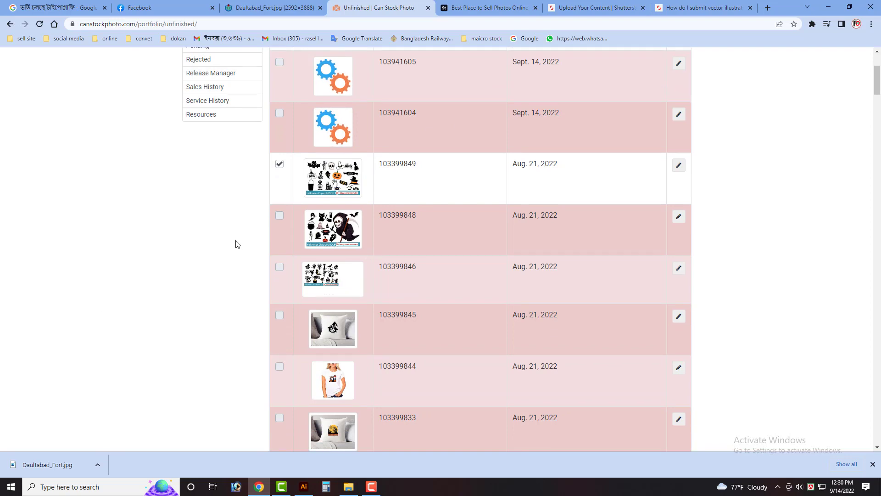
scroll(235, 243, "up", 3)
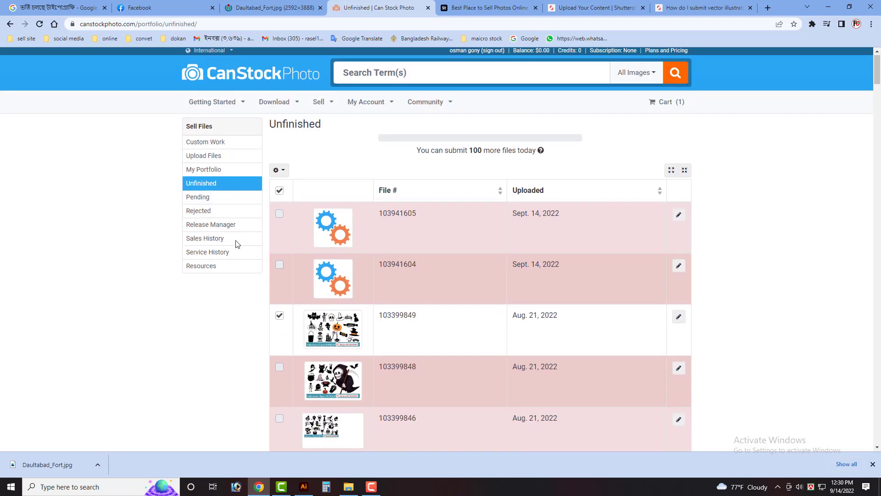
- Deselect the unfinished file 160.eps, review its title, description and keywords, and look through the older entries
left_click(279, 318)
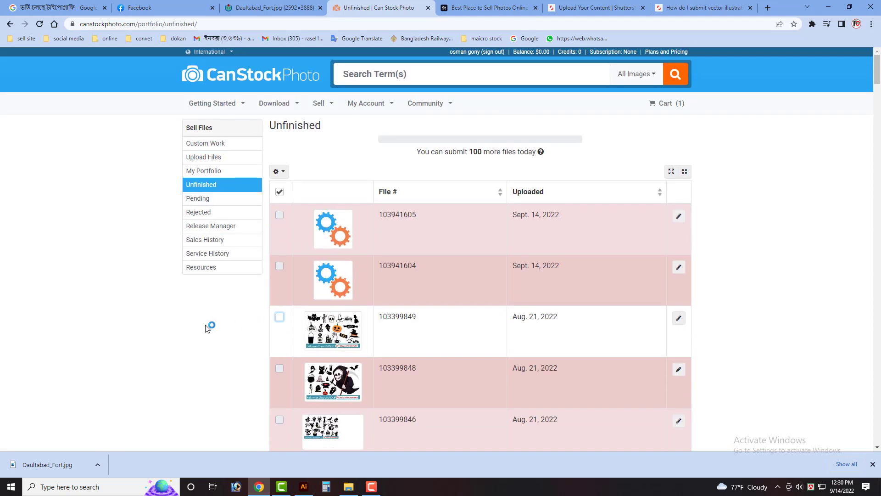
left_click(678, 319)
scroll(352, 326, "down", 3)
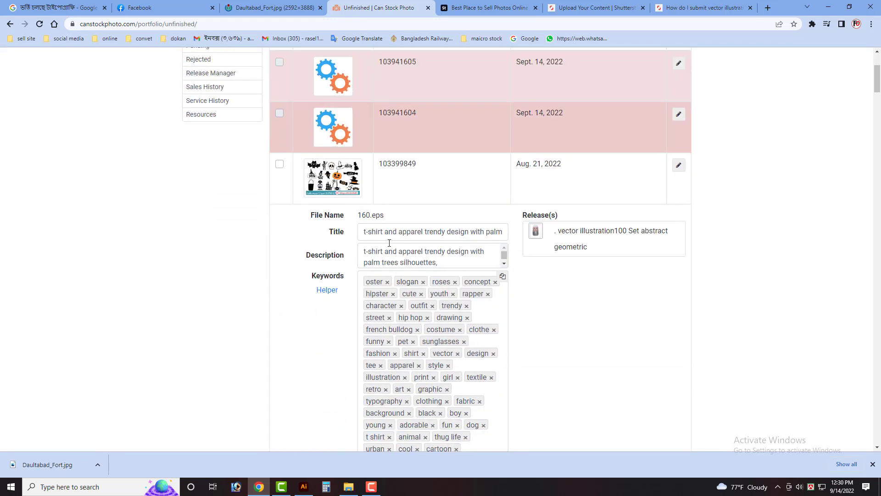
scroll(389, 242, "down", 15)
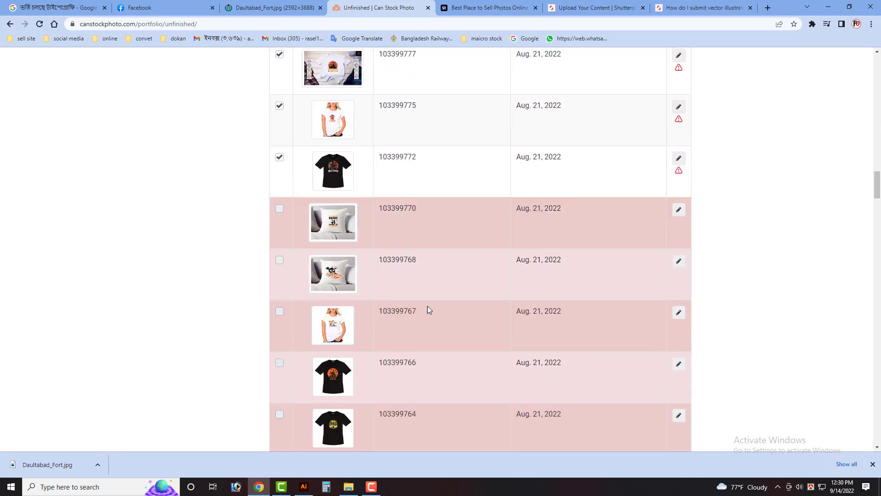
scroll(429, 298, "up", 4)
scroll(360, 273, "down", 3)
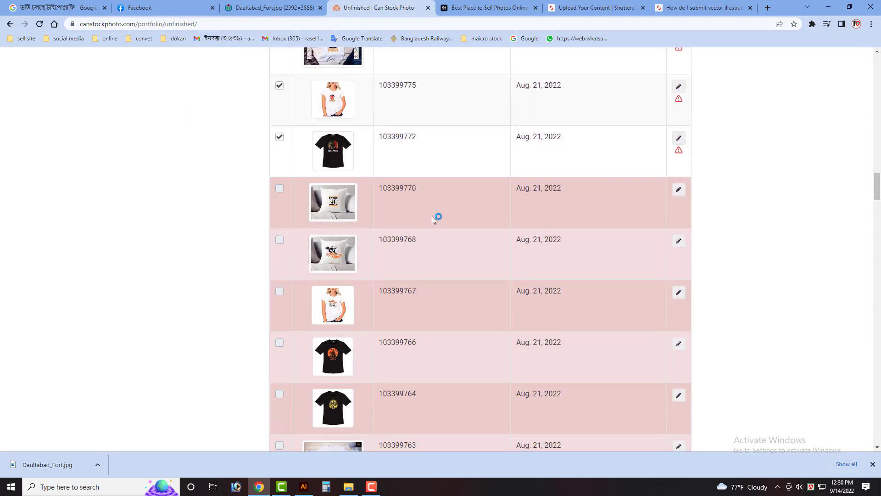
- Open the details of the unfinished file 131.eps and clear its title
left_click(679, 190)
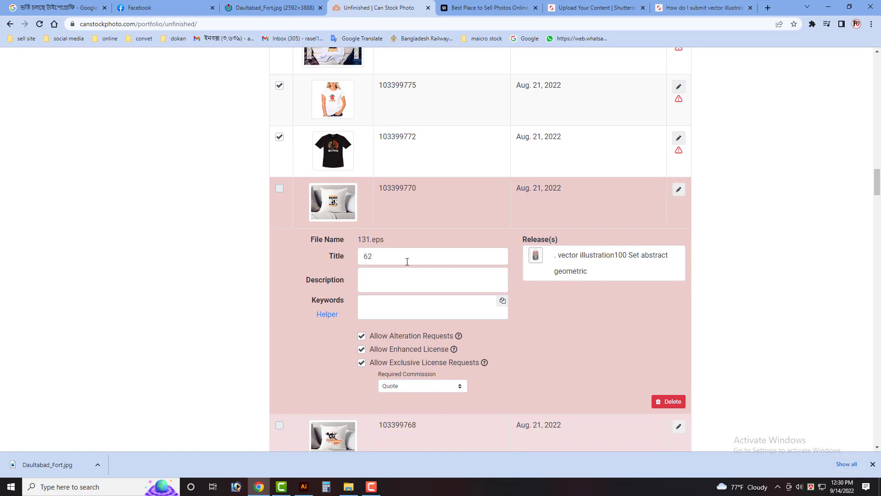
left_click(425, 260)
key("BackSpace")
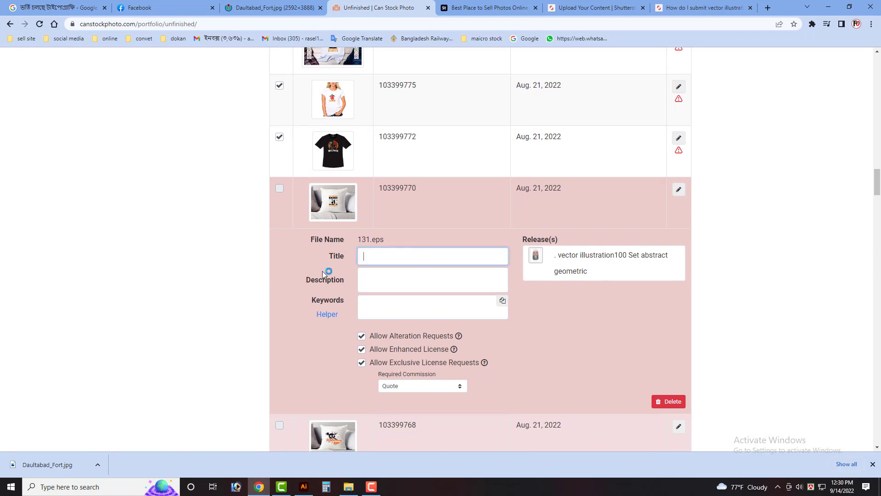
- Switch to File Explorer and open the t-shirt text file from the tag folder on MY WARK (E:)
left_click(349, 487)
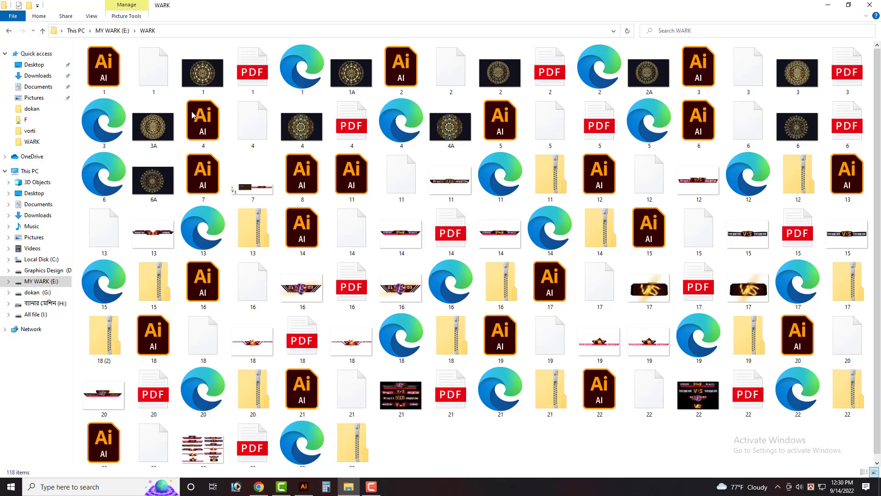
left_click(34, 65)
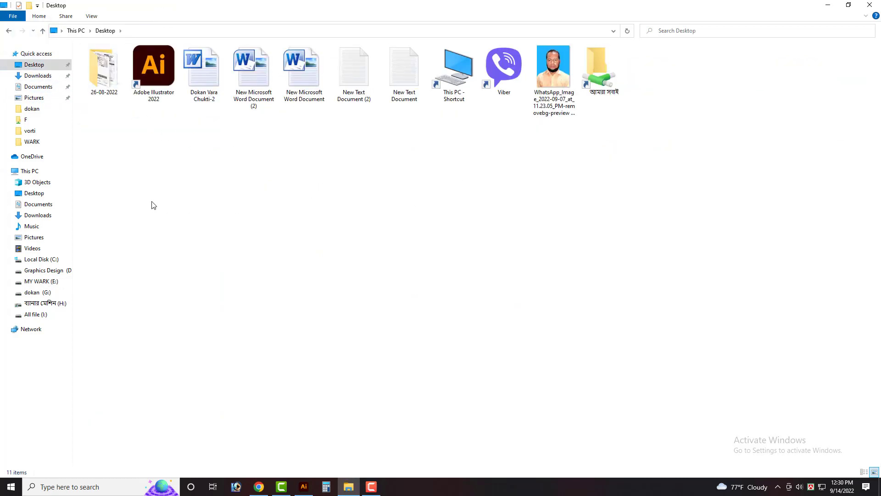
left_click(41, 280)
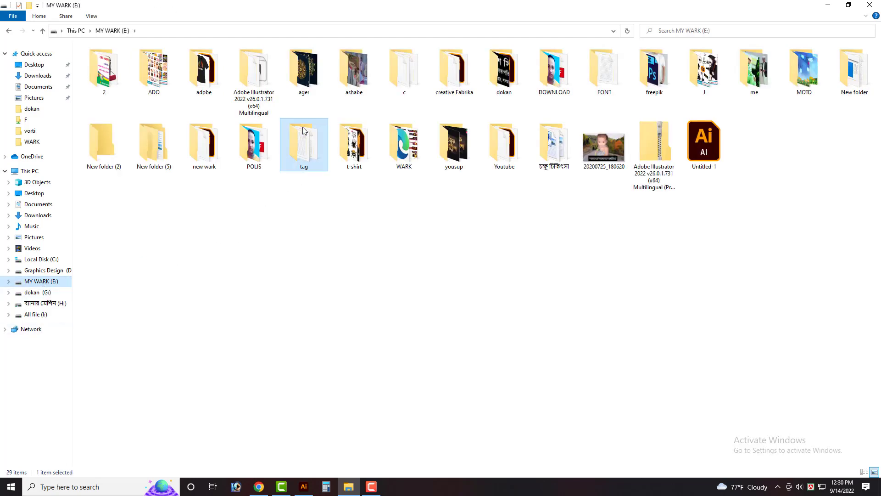
double_click(303, 144)
double_click(122, 70)
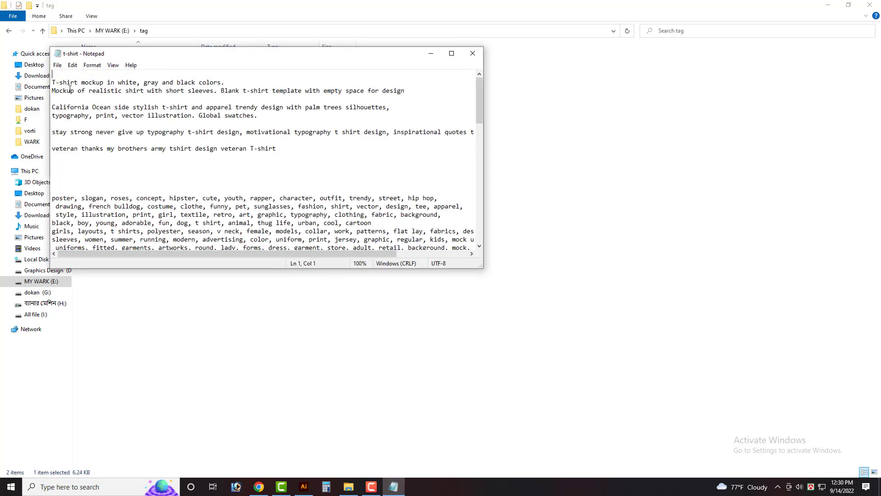
- Copy the "stay strong never give up" and "veteran thanks my brothers" lines from Notepad into the title and description of 131.eps
left_click_drag(53, 134, 409, 146)
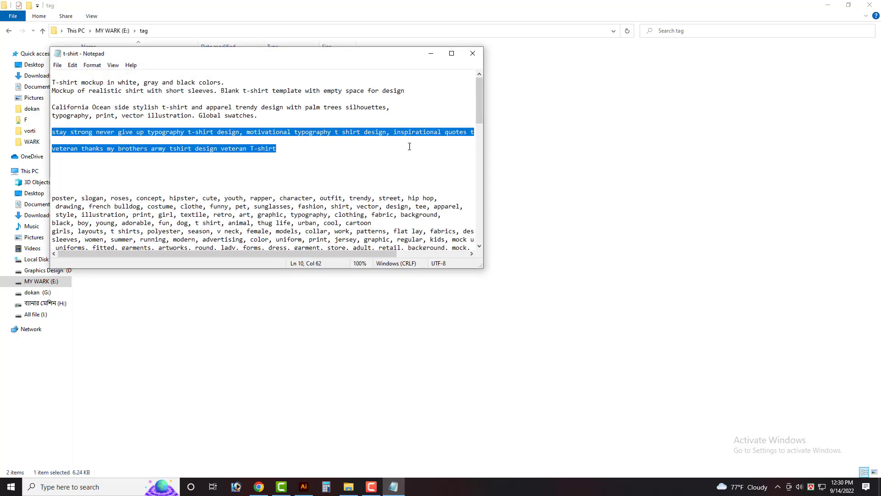
left_click(259, 487)
key("ctrl+v")
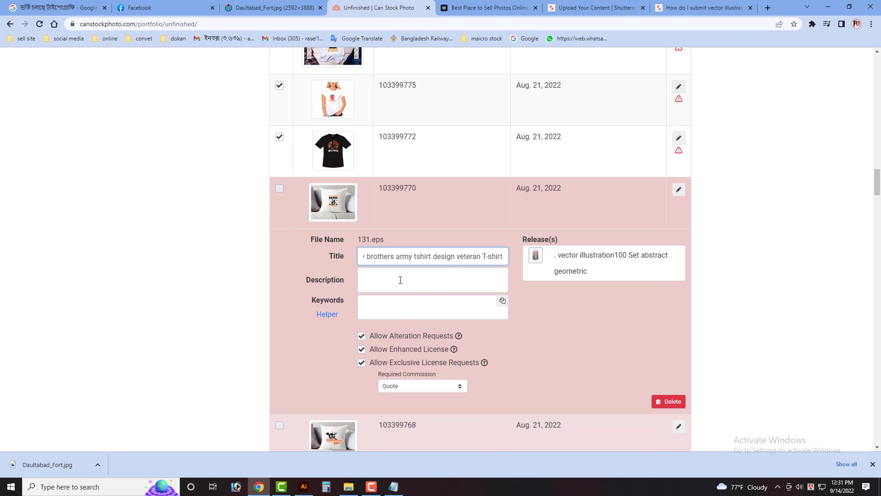
left_click(400, 280)
key("ctrl+v")
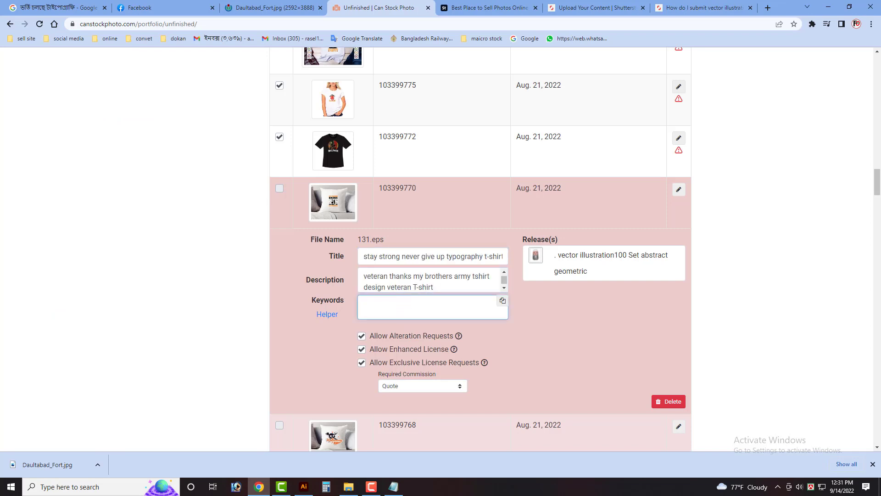
- Copy the keyword lines from "poster, slogan" through "tshirt mockup" in the t-shirt text file into the keywords of 131.eps
left_click(393, 487)
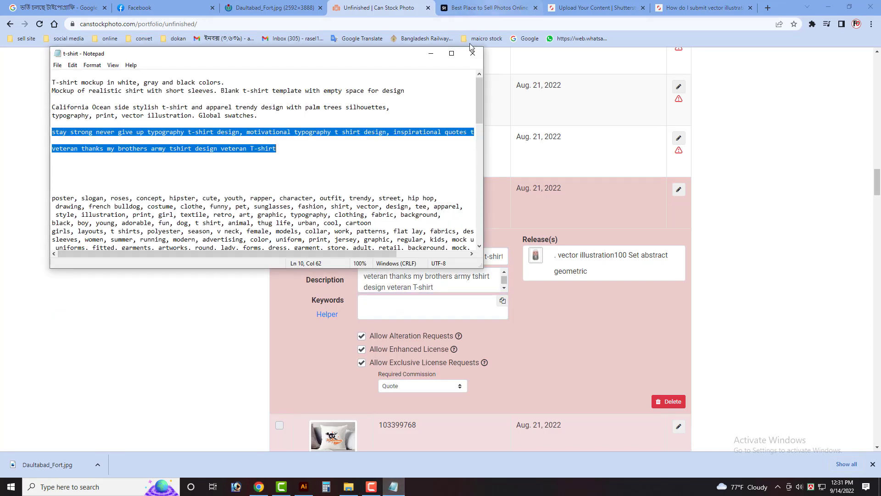
left_click(452, 53)
scroll(331, 214, "down", 2)
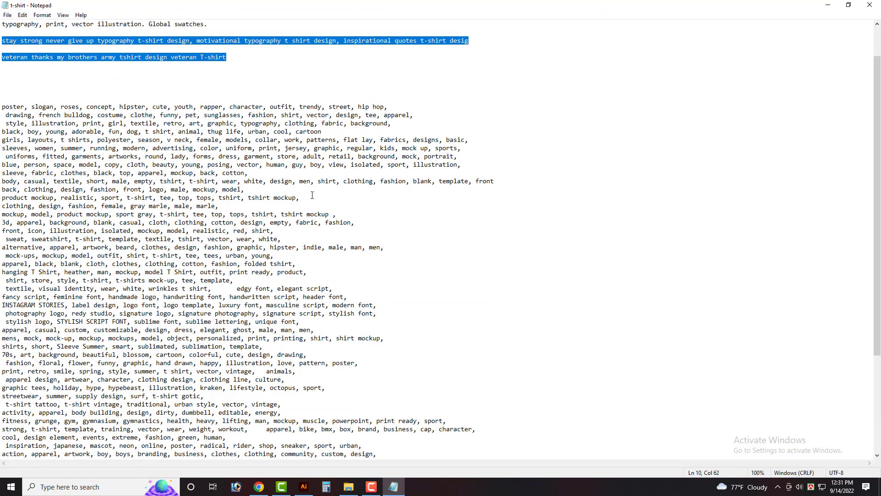
left_click_drag(312, 195, 1, 107)
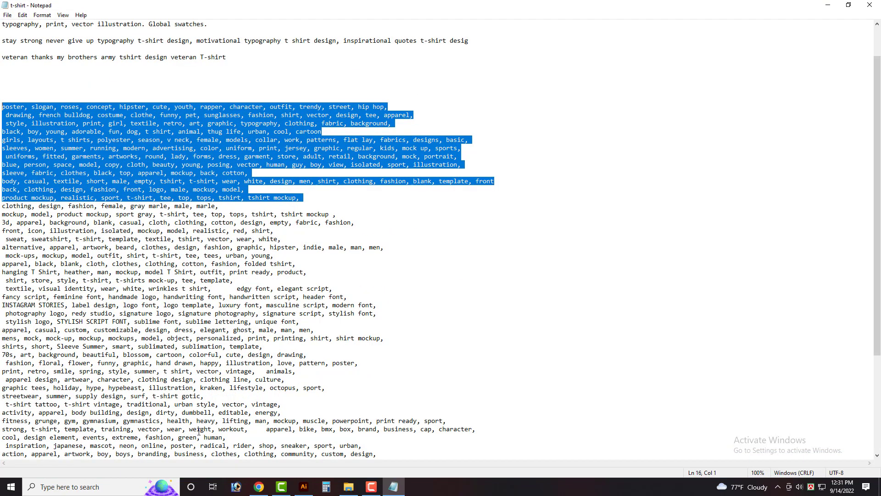
left_click(259, 487)
left_click(410, 307)
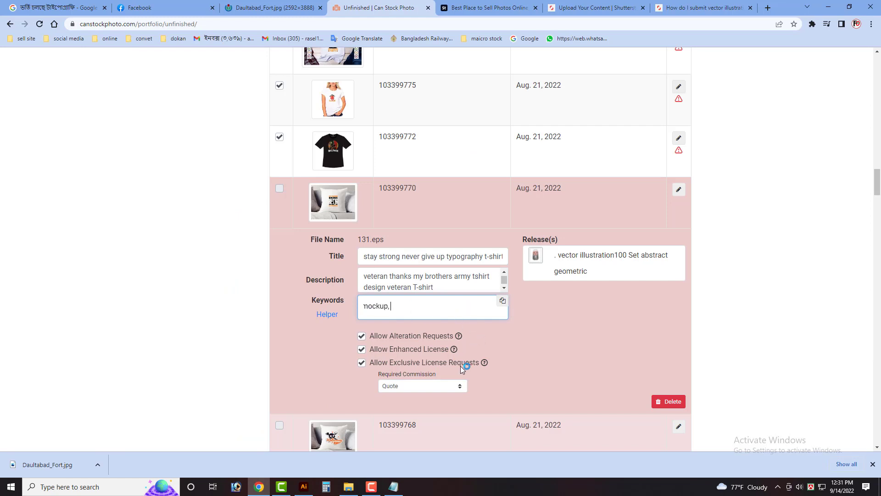
left_click(416, 298)
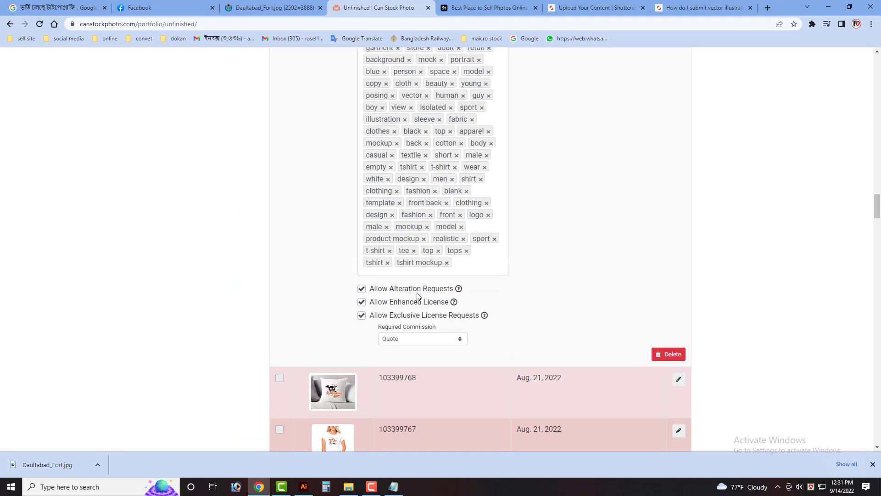
scroll(485, 222, "up", 12)
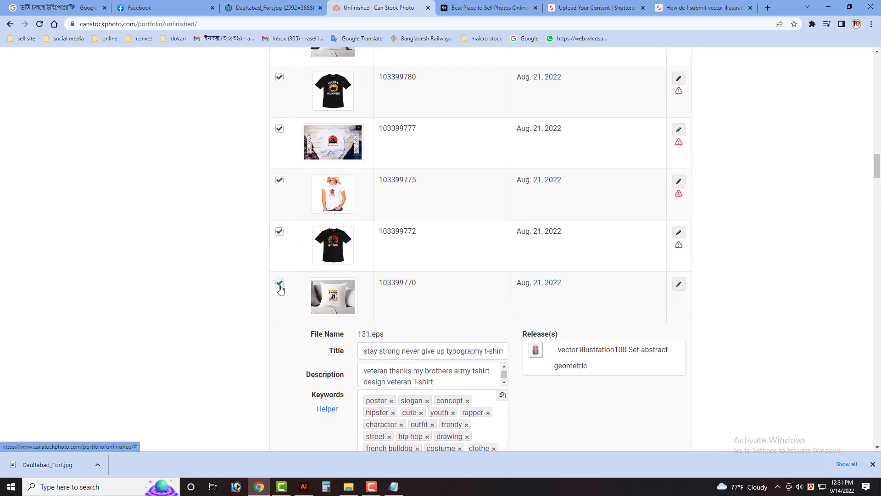
- Accept the copyright holder statement and upload agreement and submit the checked unfinished files
scroll(424, 301, "up", 20)
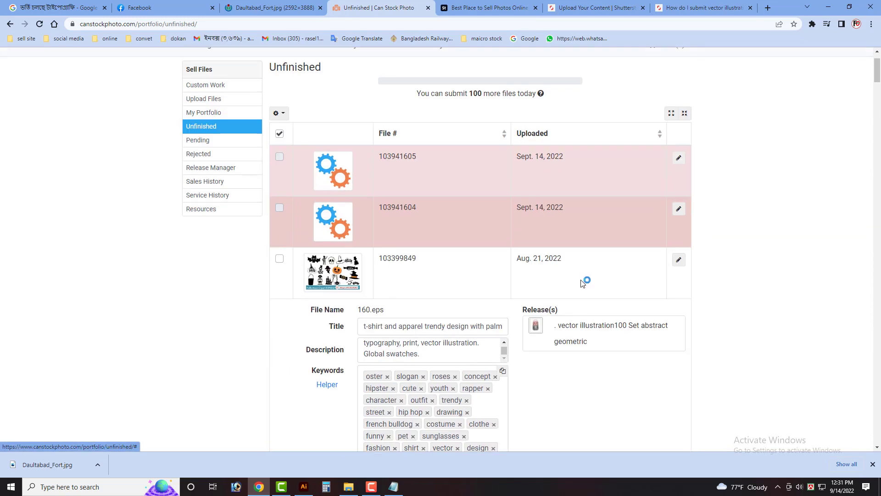
scroll(582, 283, "up", 2)
scroll(456, 373, "down", 15)
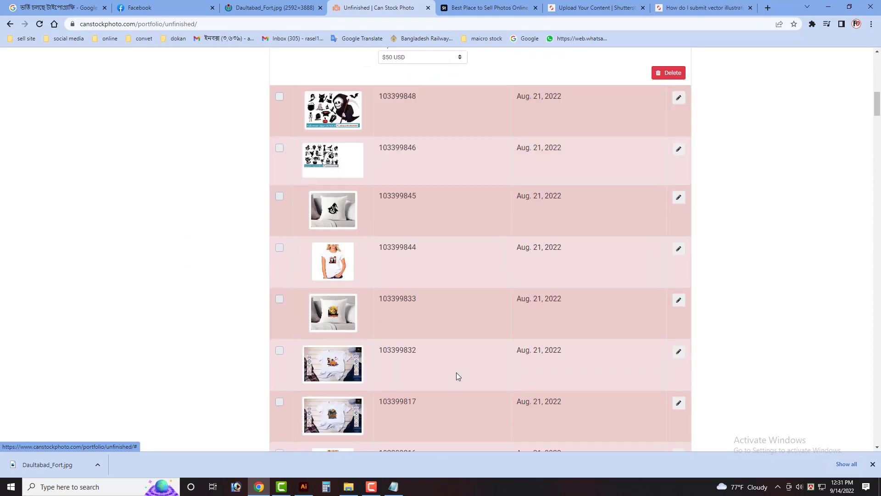
scroll(456, 386, "down", 15)
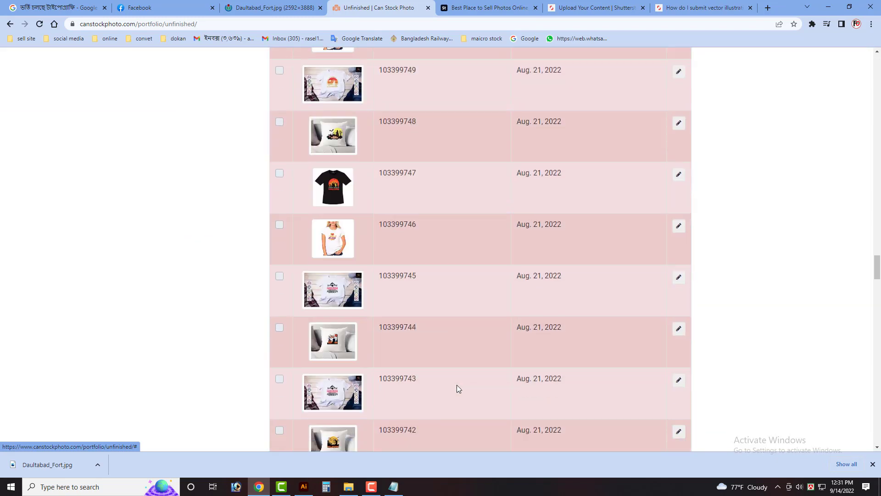
scroll(637, 375, "down", 10)
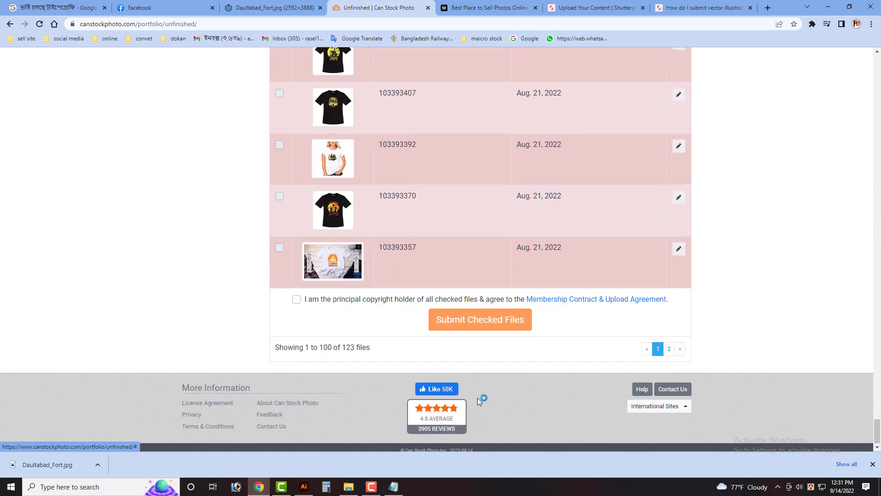
left_click(297, 293)
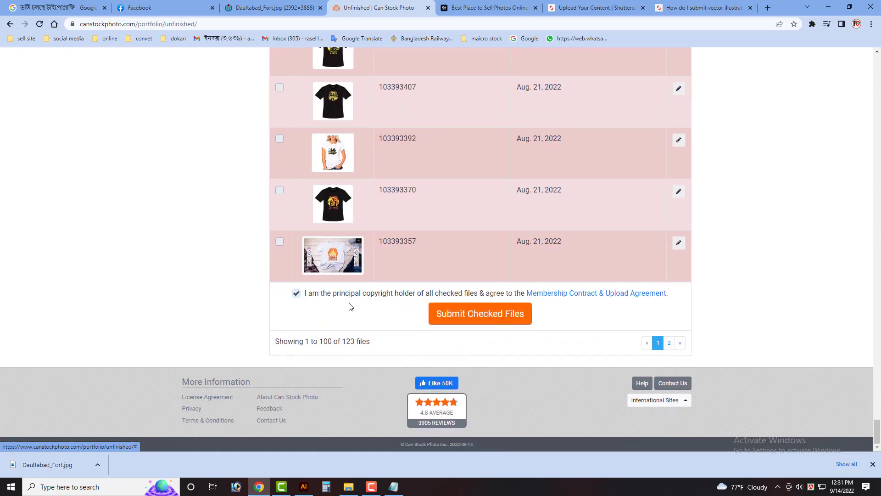
left_click(479, 314)
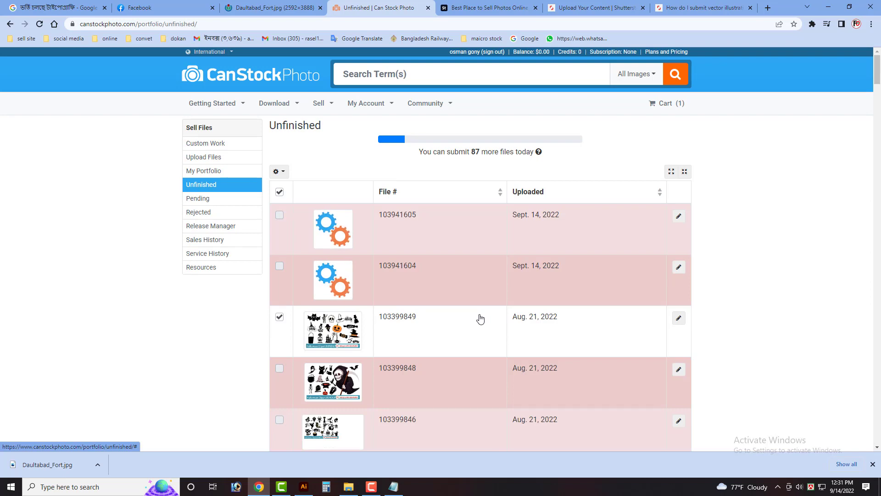
- Look over the remaining unfinished files, open the list of pending files and review the submitted entries
scroll(441, 393, "down", 20)
scroll(386, 344, "up", 20)
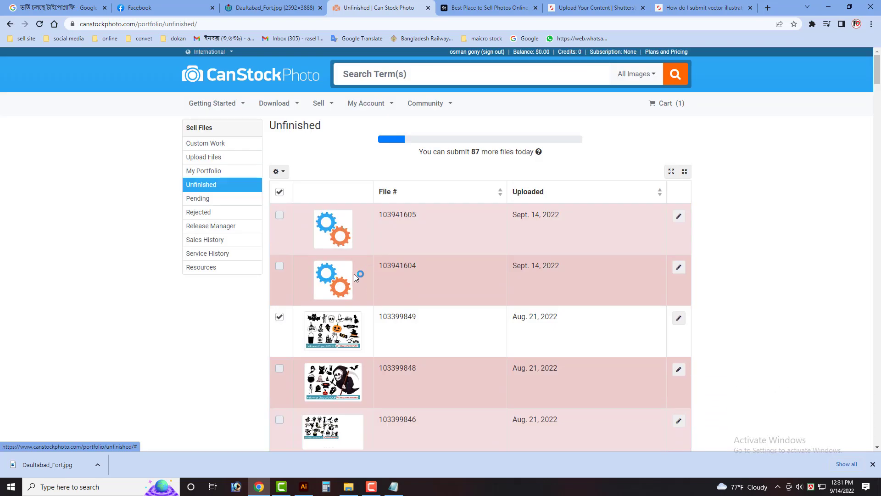
left_click(317, 104)
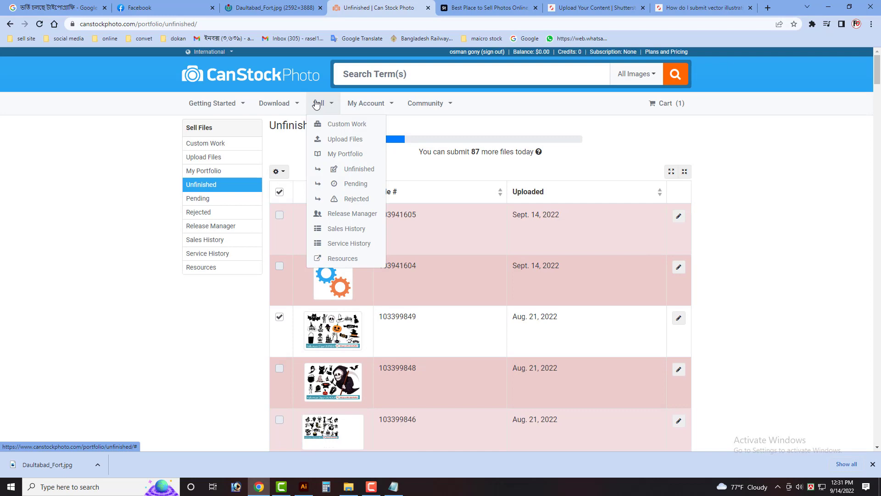
left_click(360, 185)
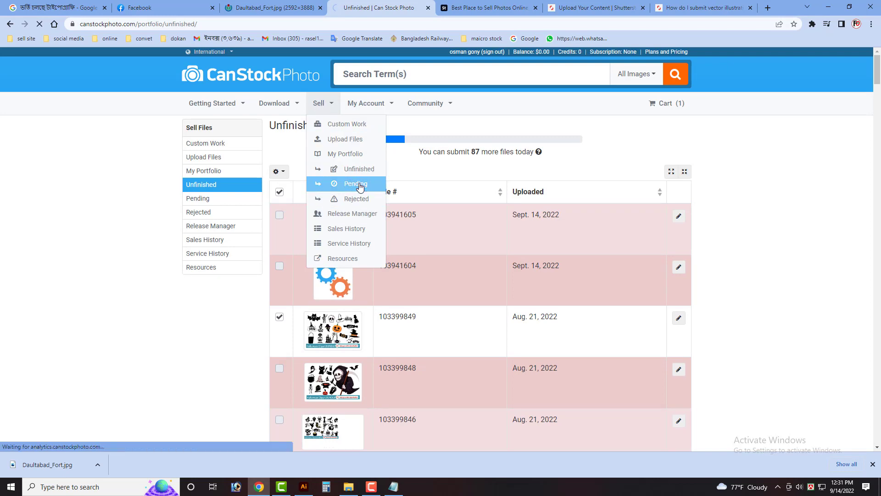
scroll(325, 364, "down", 10)
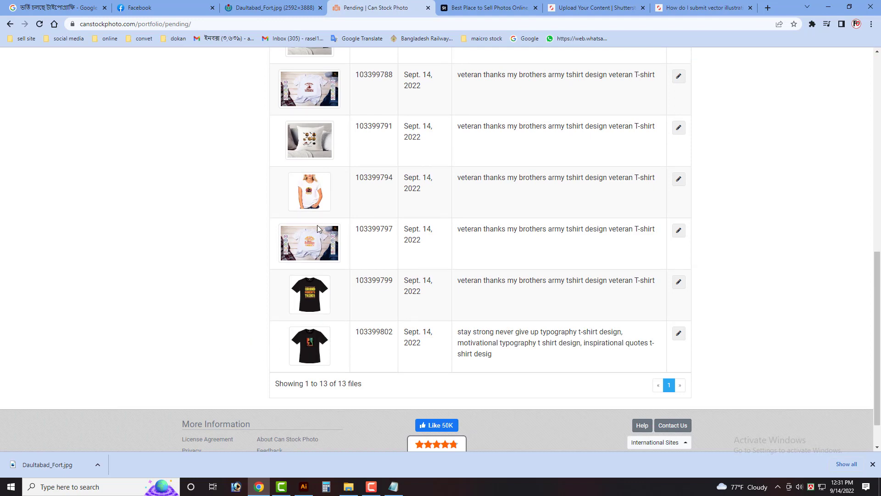
scroll(266, 241, "up", 10)
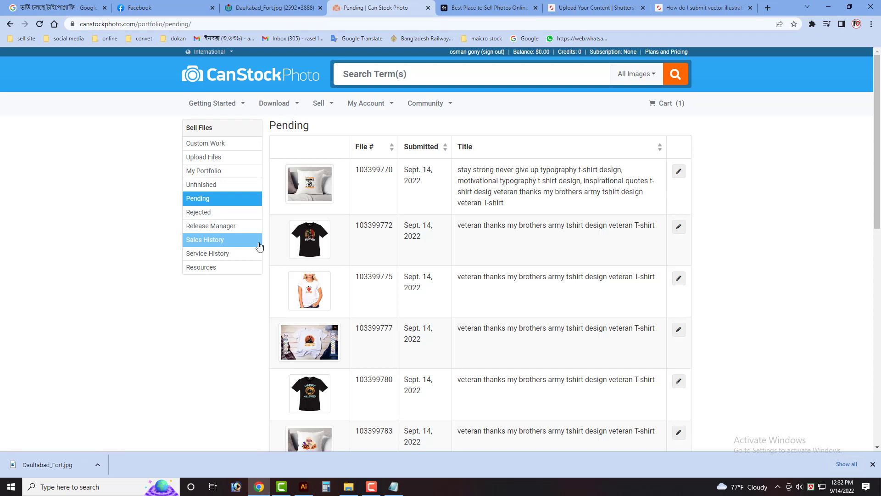
- Open My Portfolio and look through the approved files with their views, sales and royalties
left_click(318, 103)
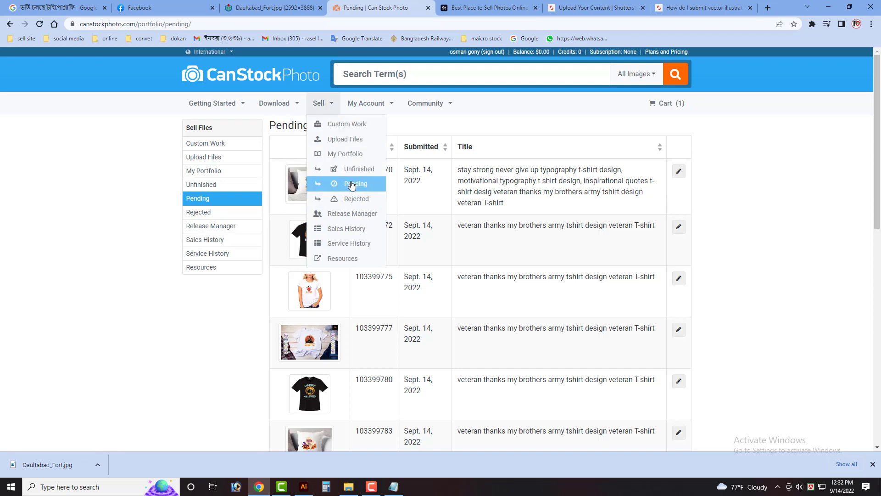
left_click(350, 158)
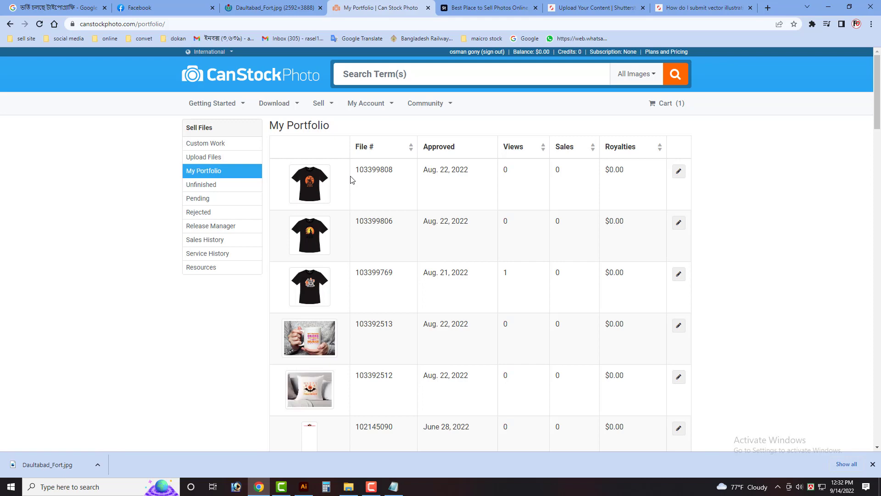
scroll(351, 186, "down", 10)
scroll(354, 194, "up", 3)
scroll(356, 195, "down", 20)
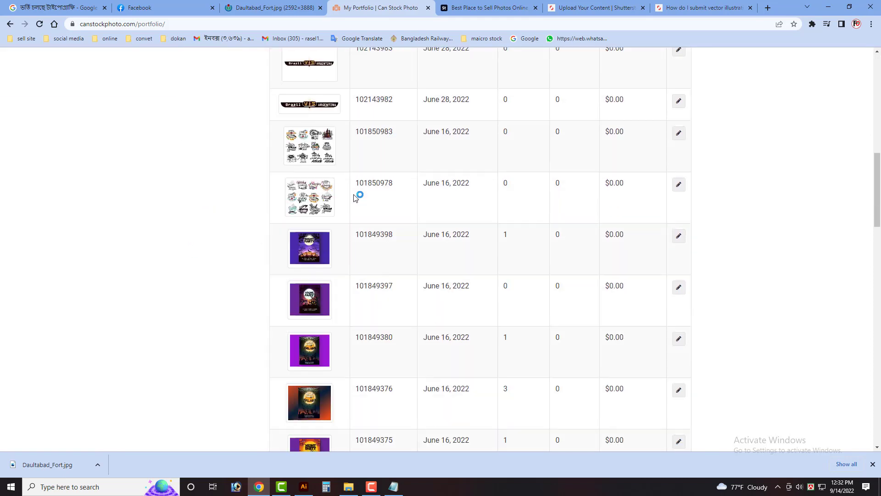
scroll(354, 222, "down", 8)
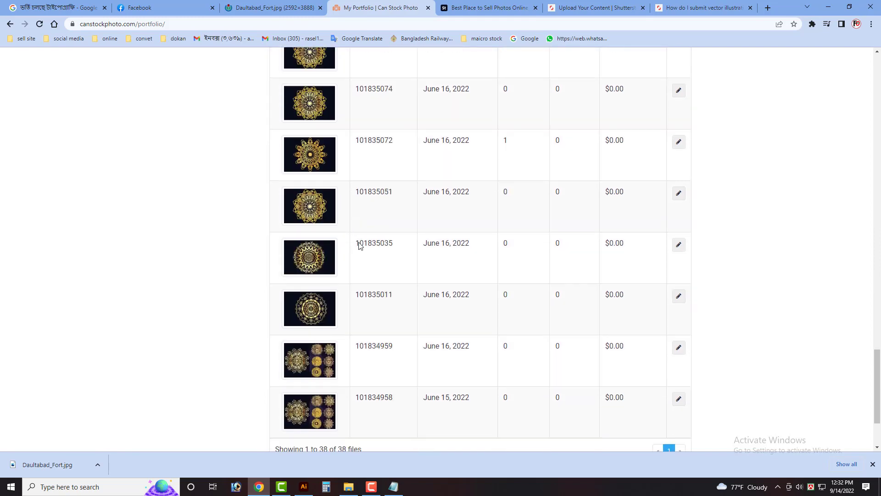
scroll(354, 230, "up", 12)
scroll(357, 256, "up", 15)
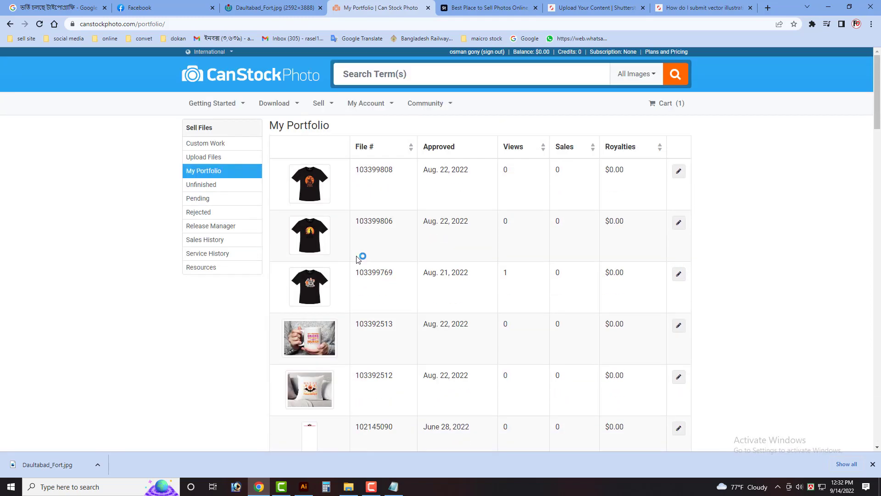
- Reopen the list of pending files
left_click(329, 105)
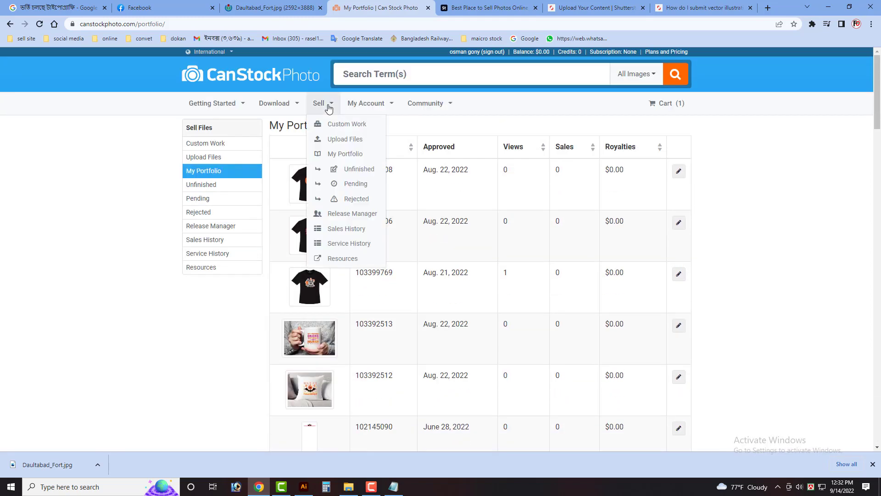
left_click(342, 157)
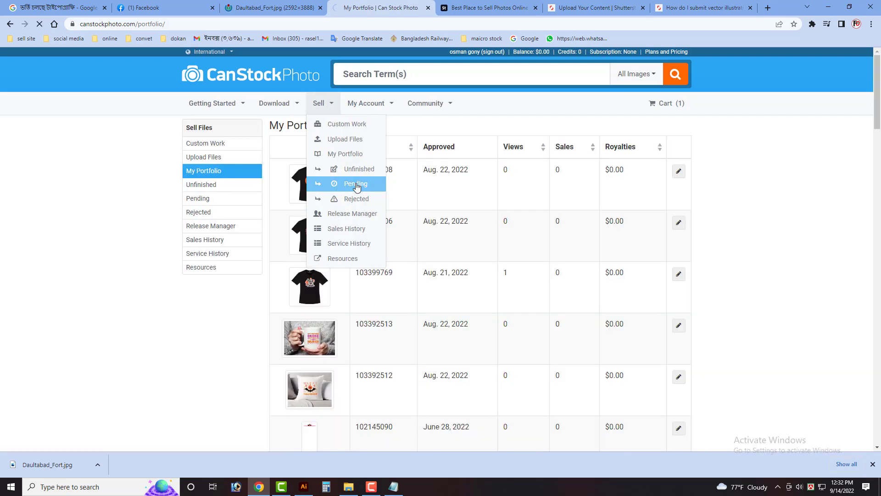
left_click(357, 185)
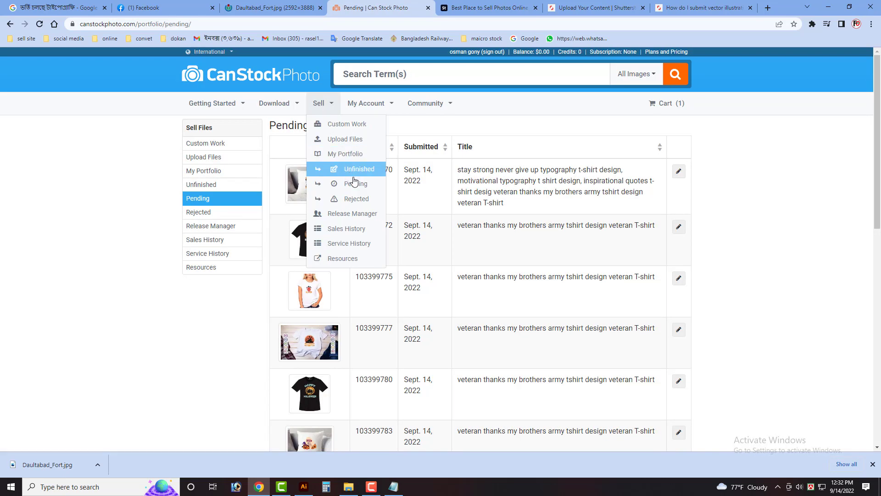
- Return to the unfinished files, check the remaining daily submission allowance and look through the list down to the submission agreement
left_click(360, 175)
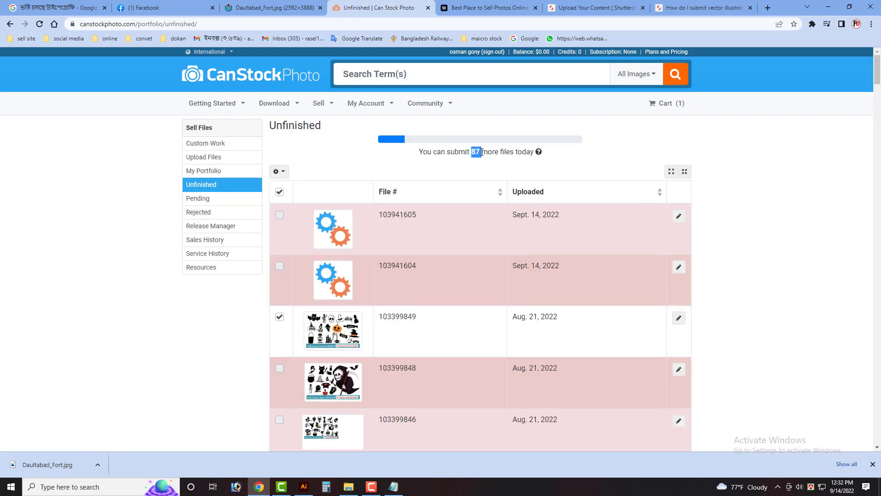
left_click(303, 237)
scroll(304, 237, "down", 10)
scroll(325, 261, "up", 10)
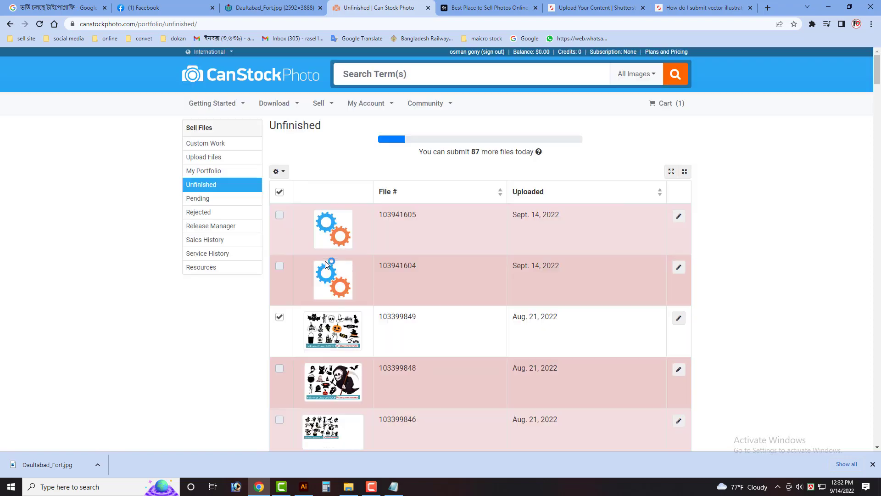
scroll(334, 336, "down", 15)
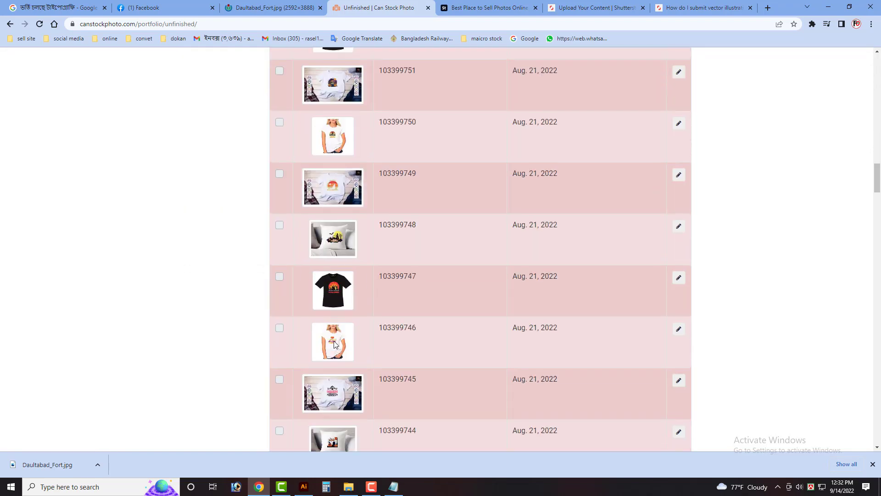
scroll(334, 343, "down", 20)
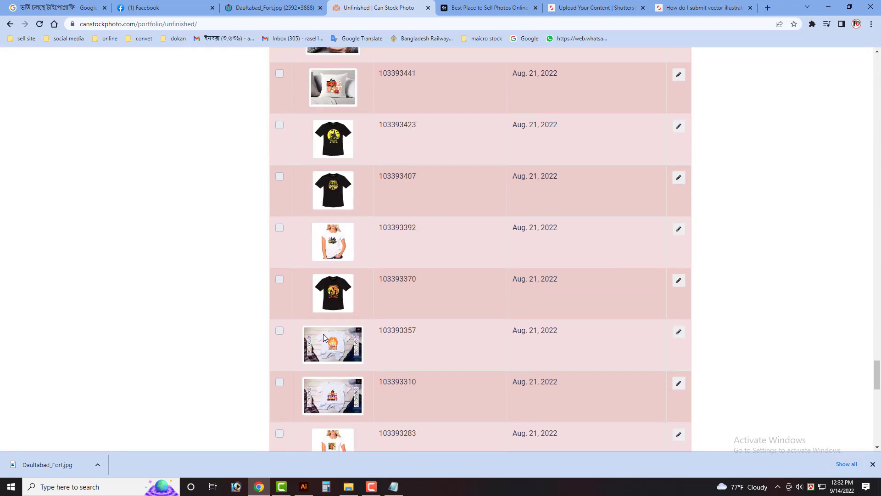
scroll(323, 338, "down", 10)
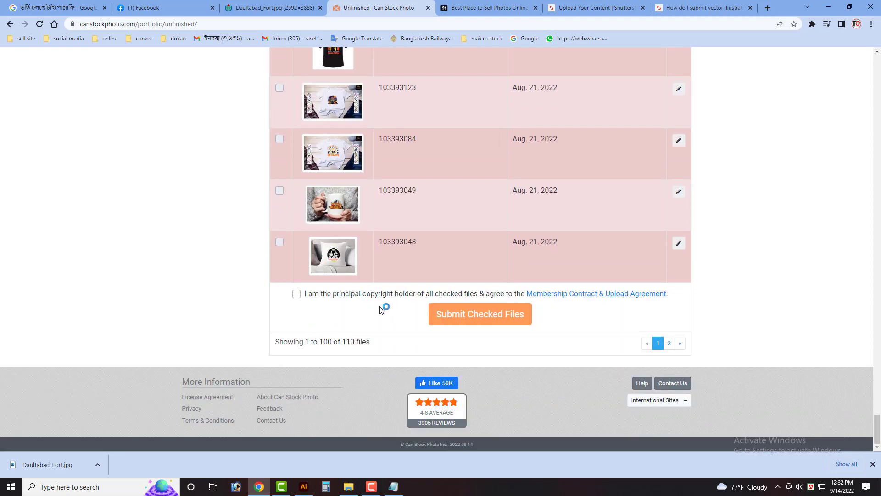